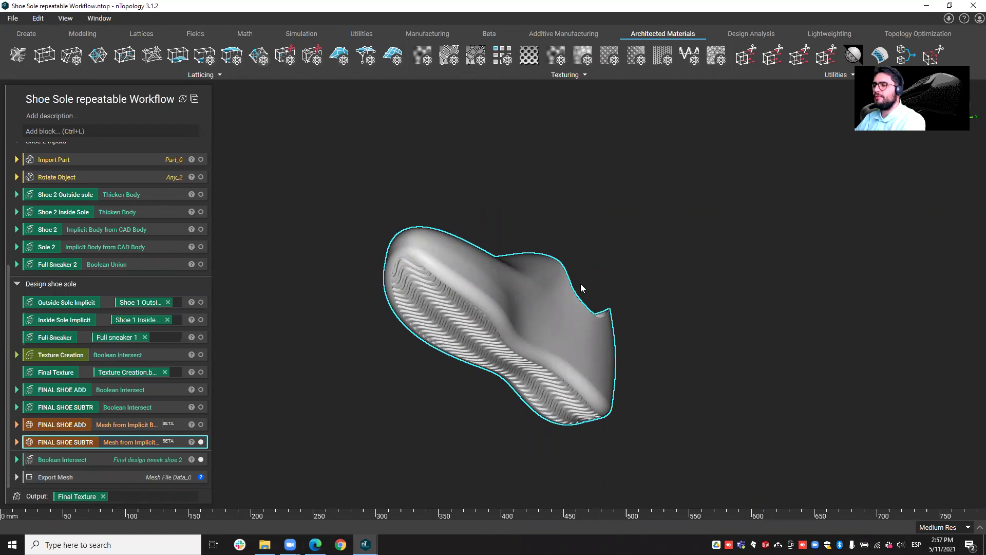
Step: Pan and orbit to an angled side view of the shoe and its sole
middle_drag(580, 282, 614, 241)
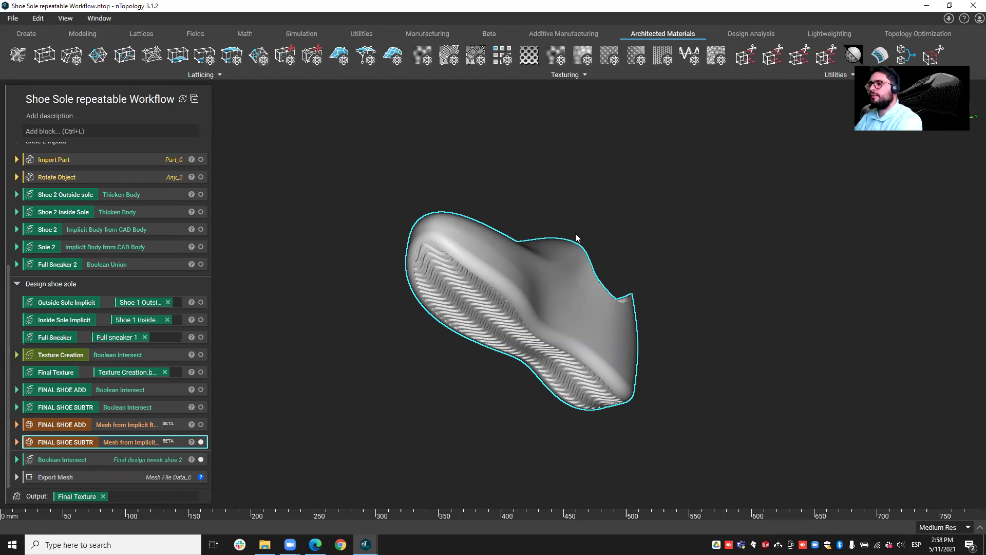
mouse_move(577, 236)
right_down()
mouse_move(569, 293)
mouse_move(583, 224)
right_up()
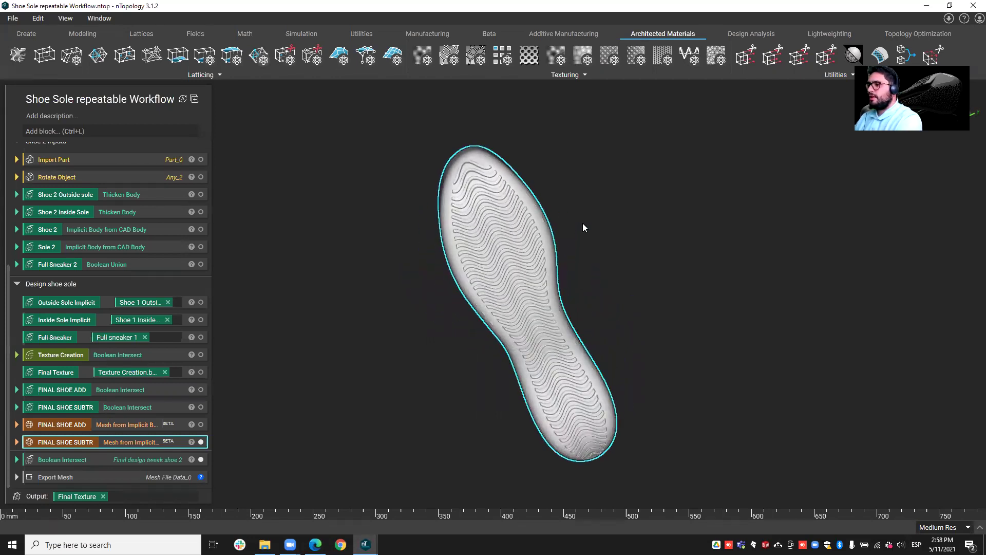
right_drag(588, 406, 592, 407)
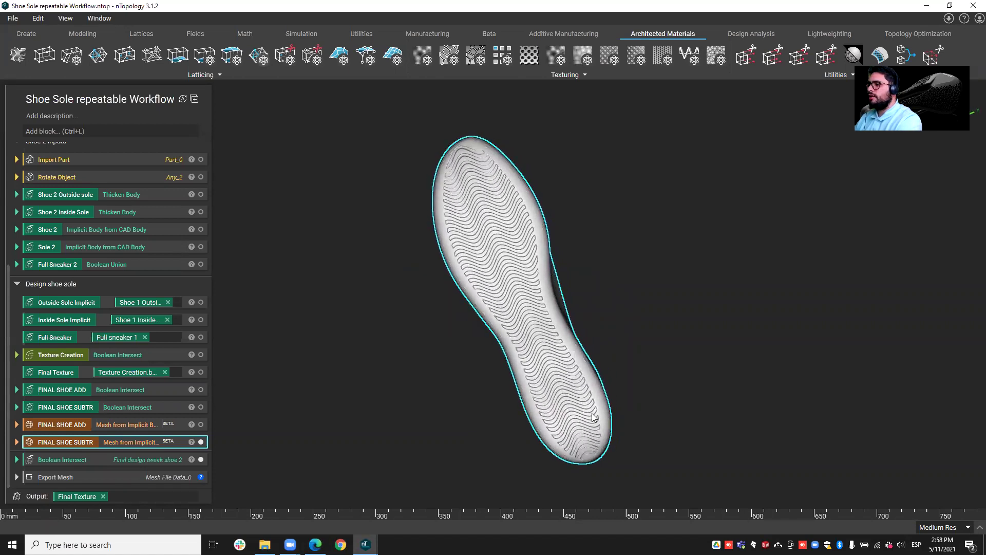
right_drag(579, 342, 560, 288)
Step: Switch to the other workflow window and confirm Settings with GPU acceleration (beta) left enabled
mouse_move(365, 544)
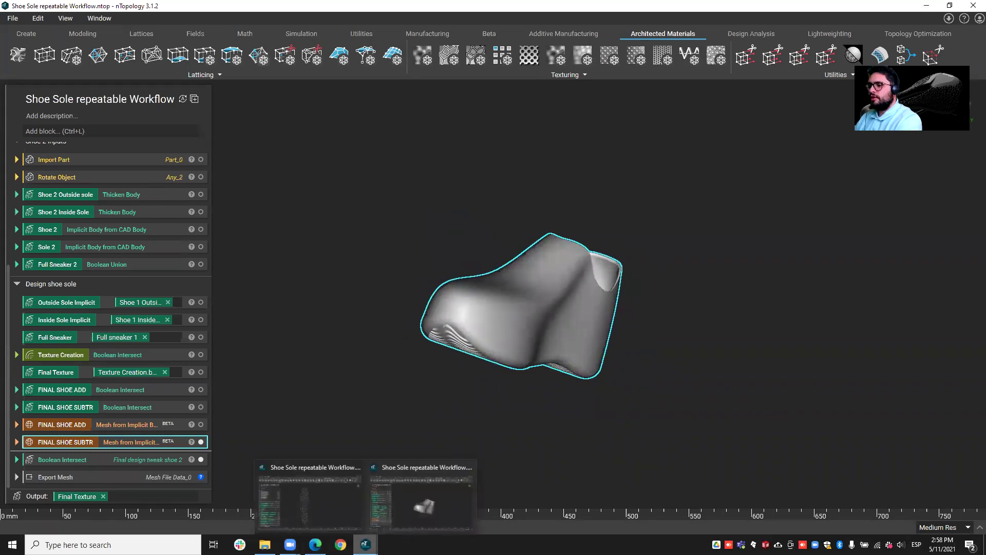
click(339, 497)
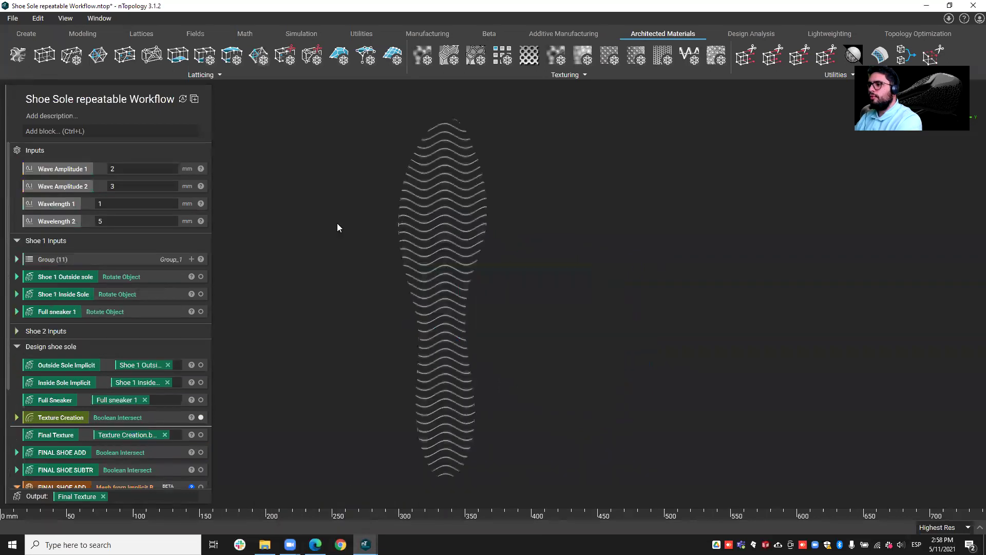
click(13, 18)
click(26, 112)
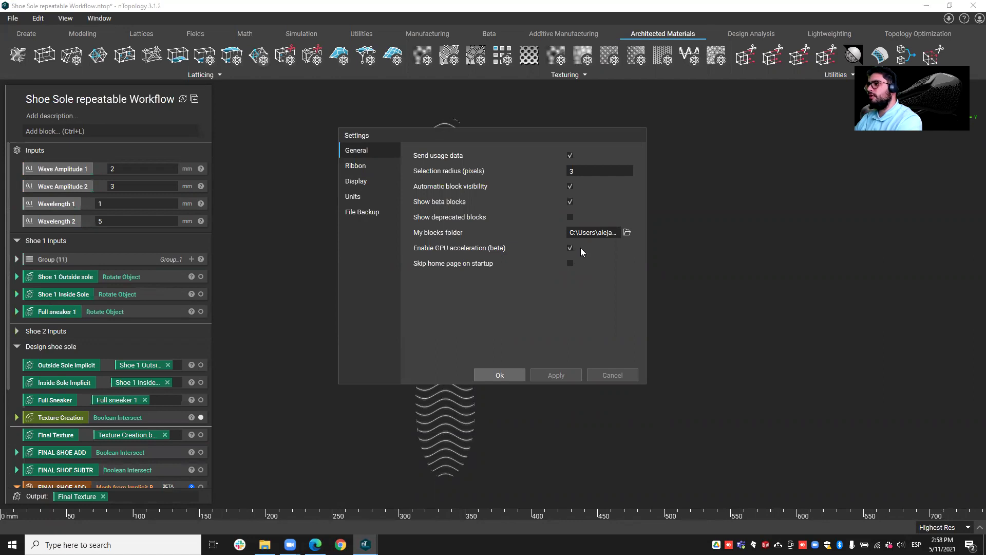
click(515, 376)
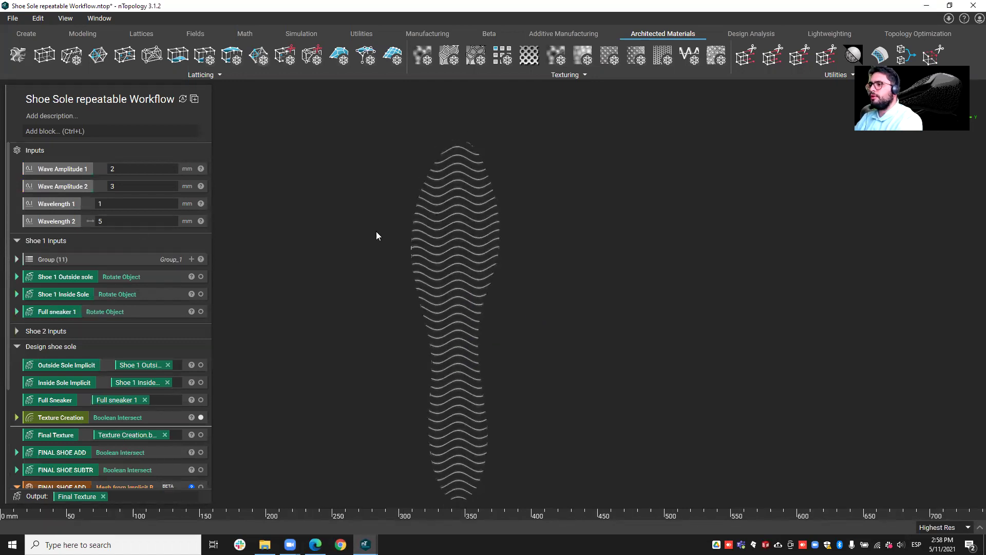
click(445, 258)
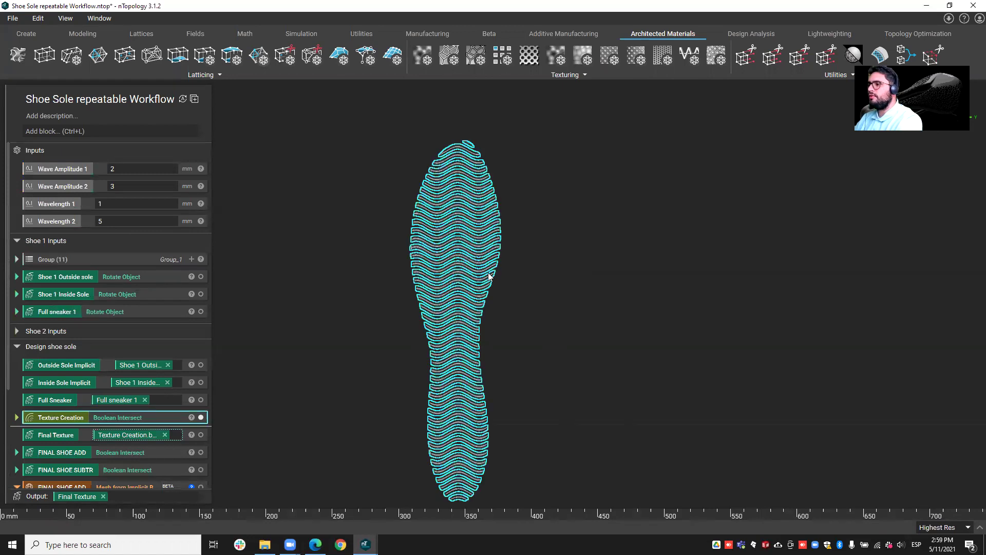
click(521, 219)
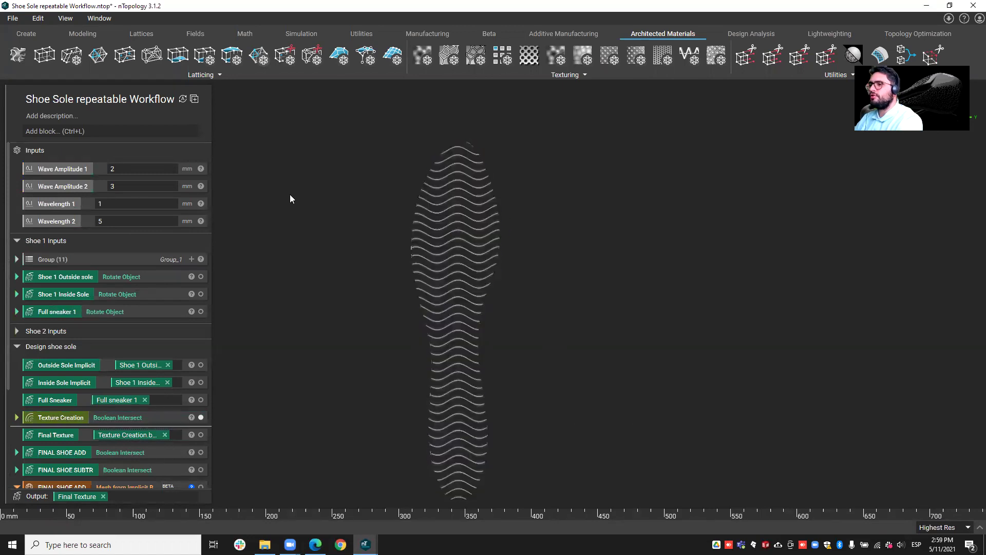
click(93, 204)
drag(93, 204, 124, 219)
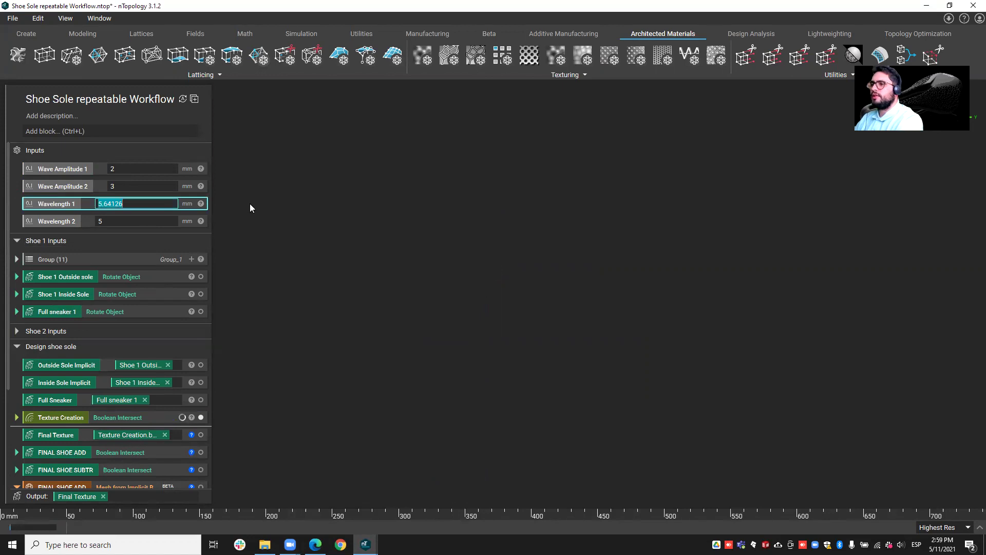
click(250, 208)
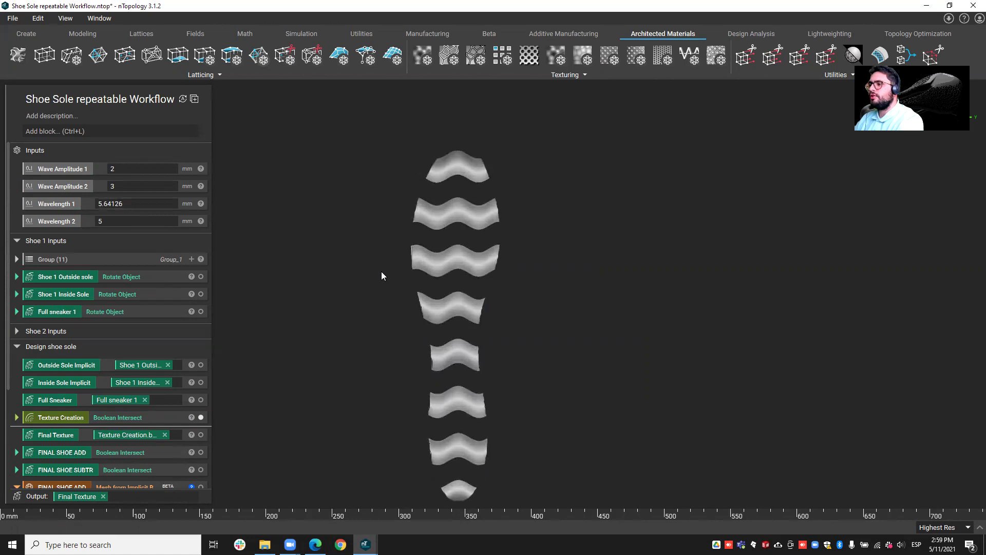
mouse_move(381, 271)
right_down()
mouse_move(516, 270)
mouse_move(386, 266)
right_up()
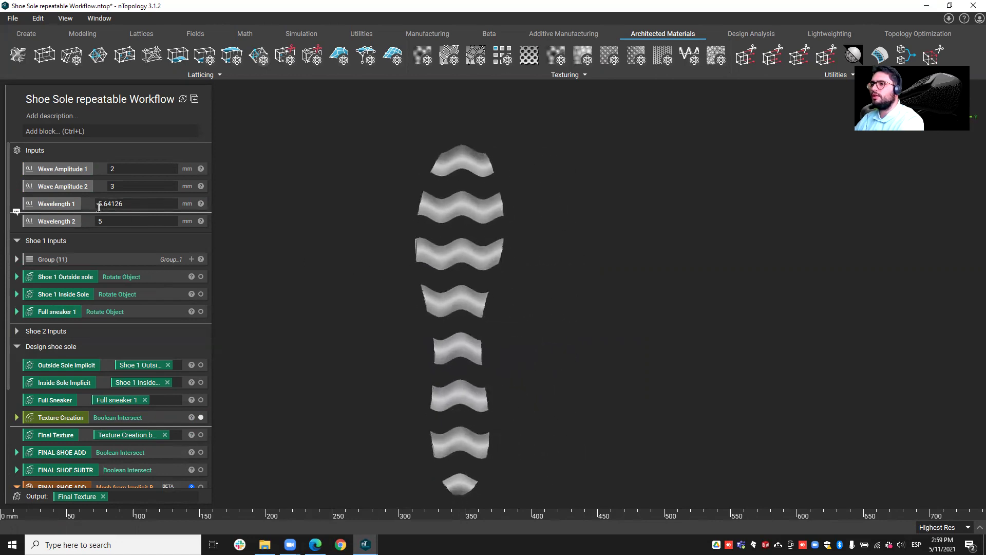
click(148, 203)
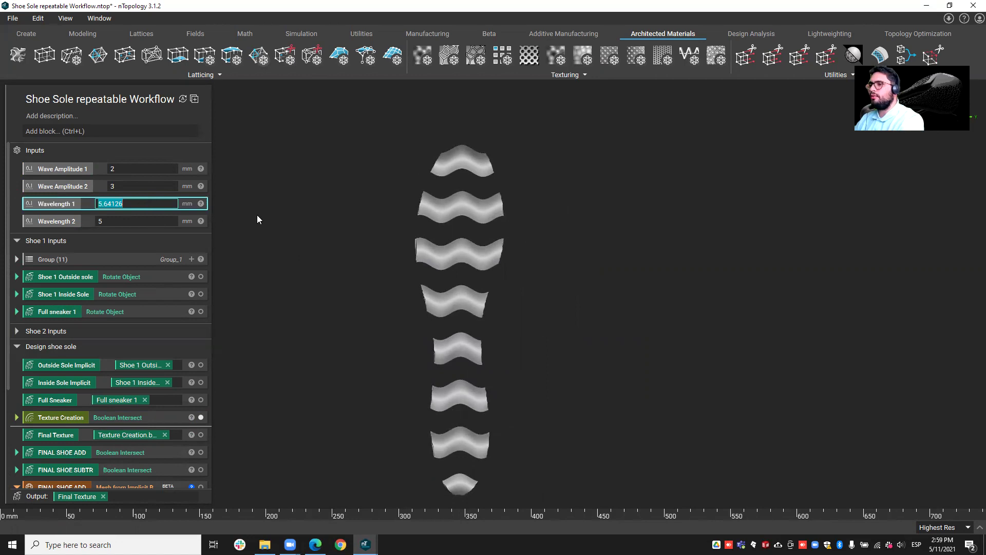
text(3)
key(Return)
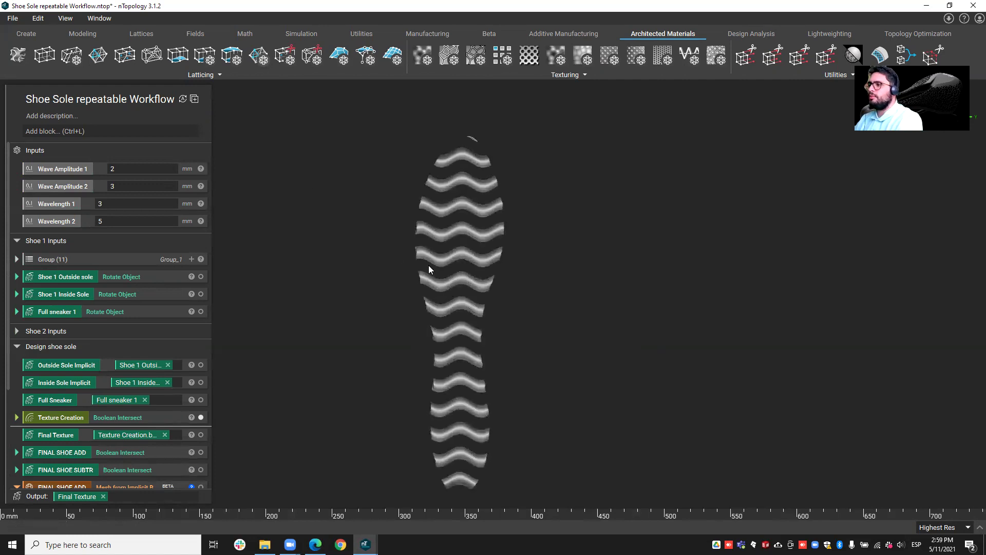
mouse_move(429, 265)
right_down()
mouse_move(569, 268)
mouse_move(455, 289)
mouse_move(351, 278)
mouse_move(398, 287)
mouse_move(433, 274)
right_up()
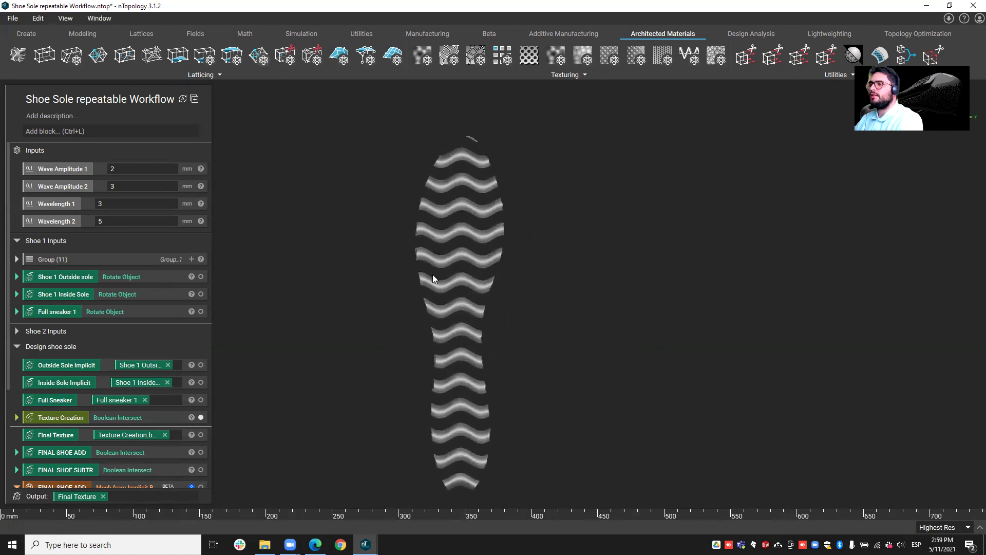
double_click(133, 204)
text(1)
key(Return)
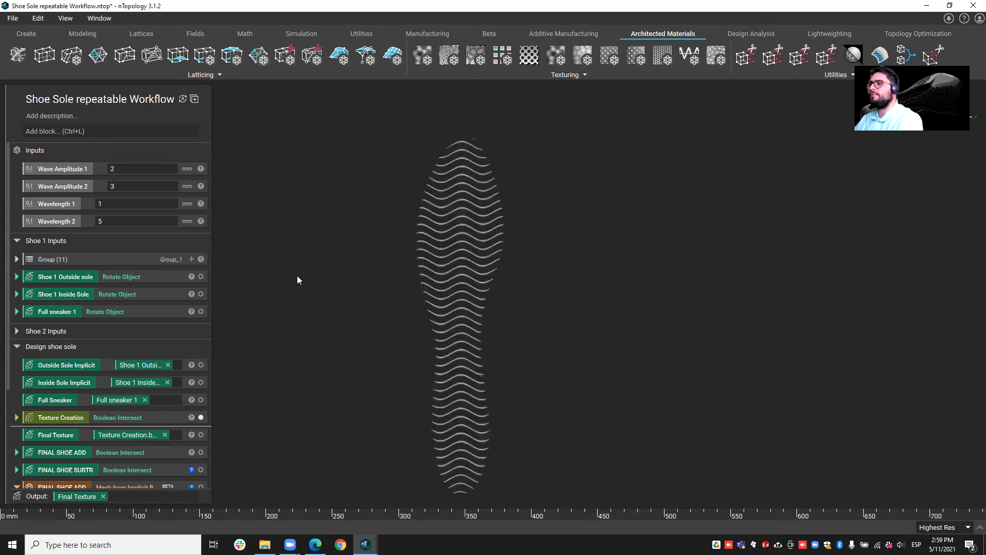
Step: Try Wavelength 2 at 3 mm, then set it back to 5 mm
double_click(118, 220)
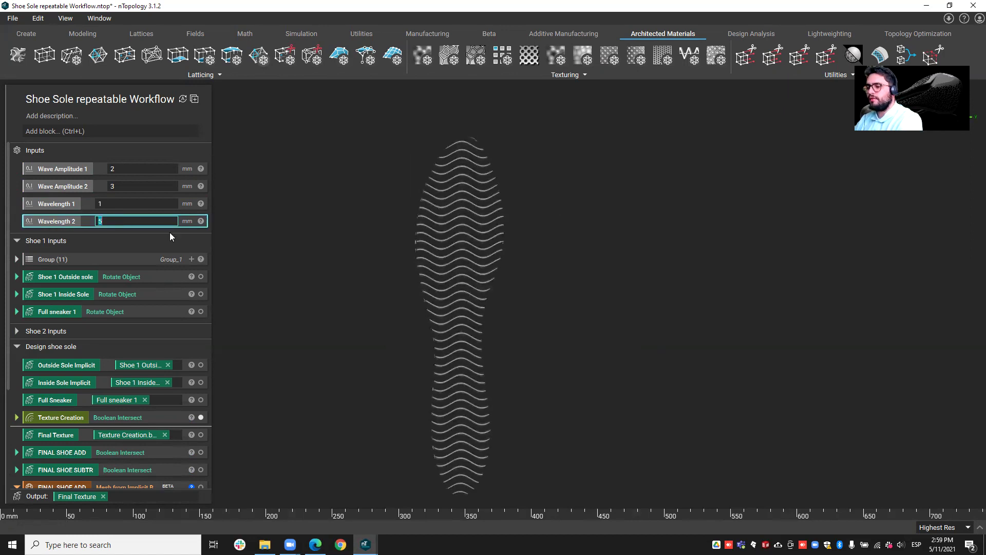
text(3)
key(Return)
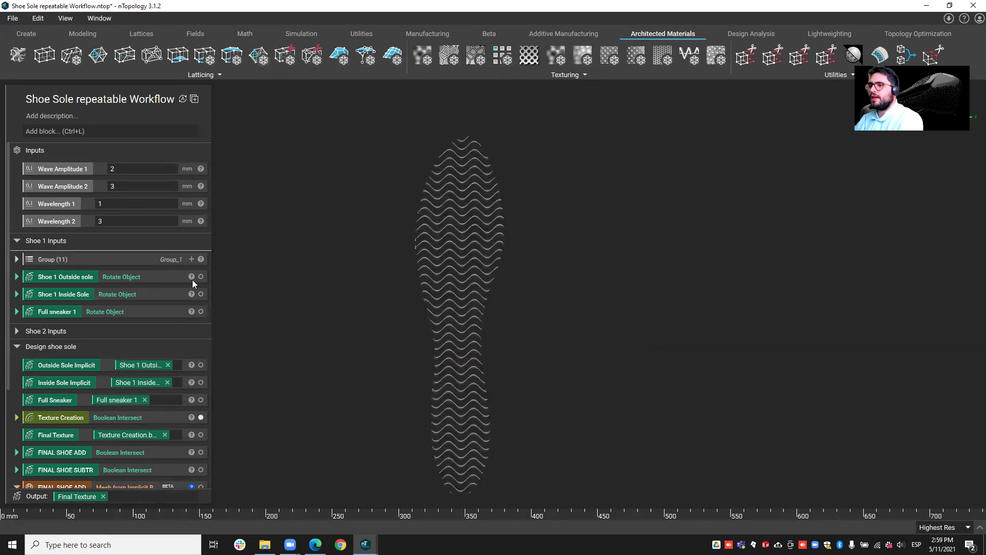
click(154, 185)
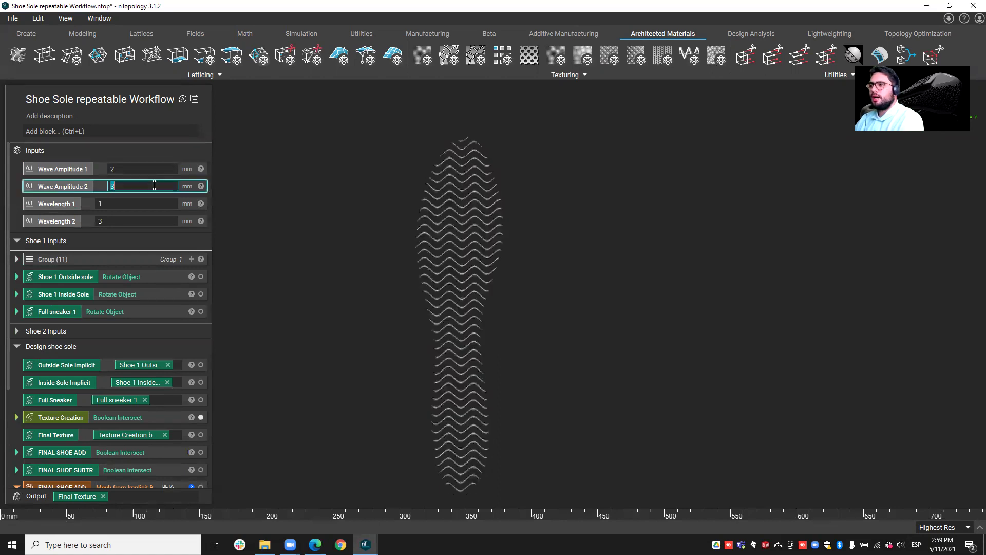
drag(291, 195, 462, 232)
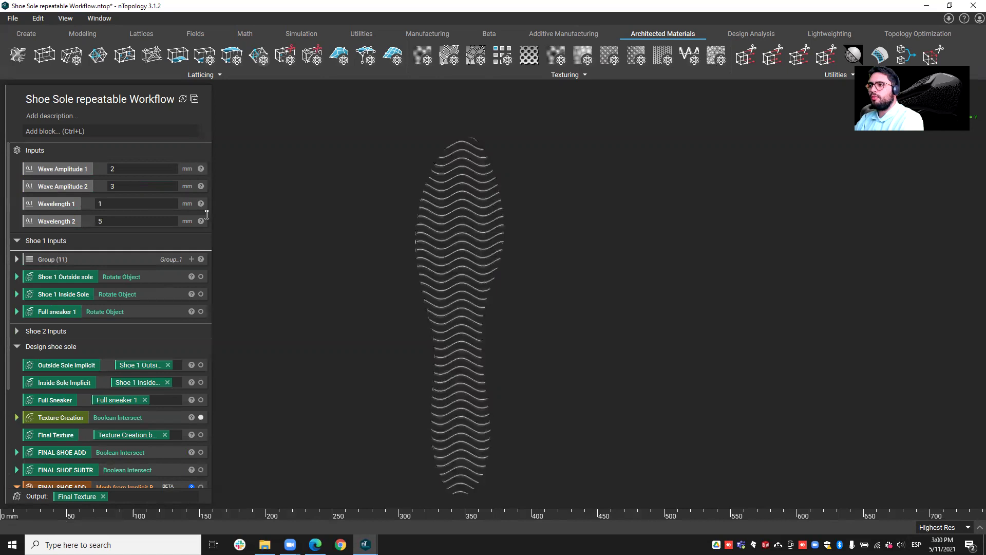
Step: Try Wave Amplitude 2 at 4 mm, undo it back to 3 mm, and pan across the wavy sole
click(138, 187)
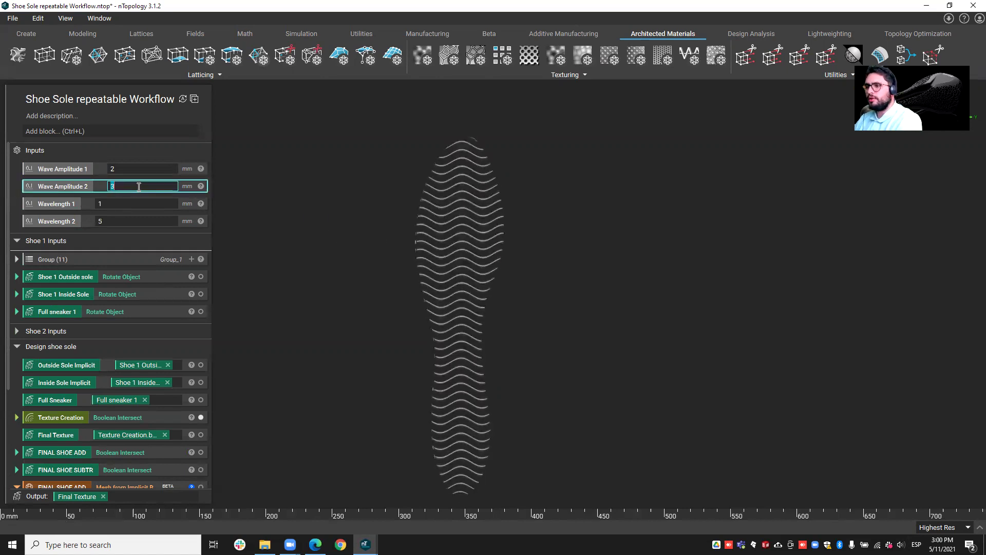
text(4)
key(Return)
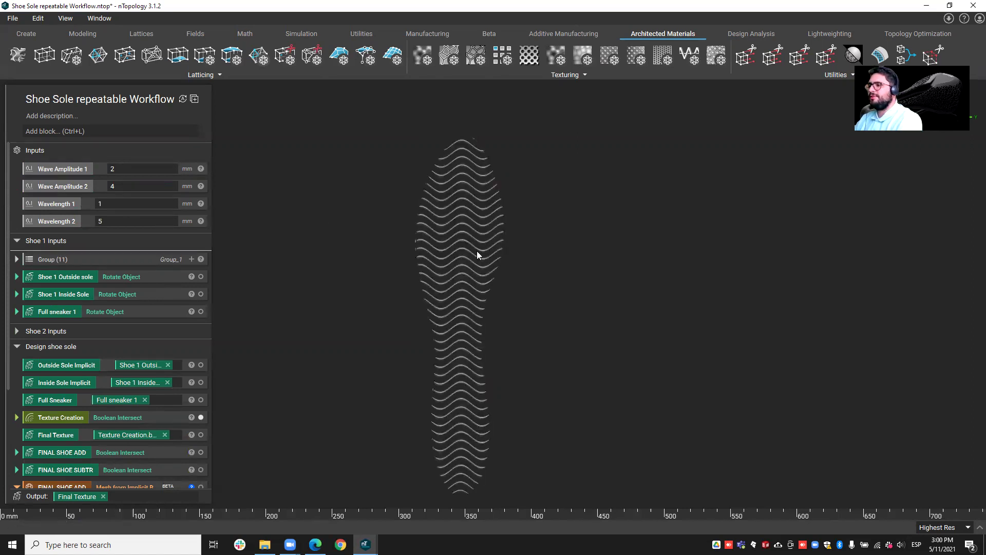
key(ctrl+z)
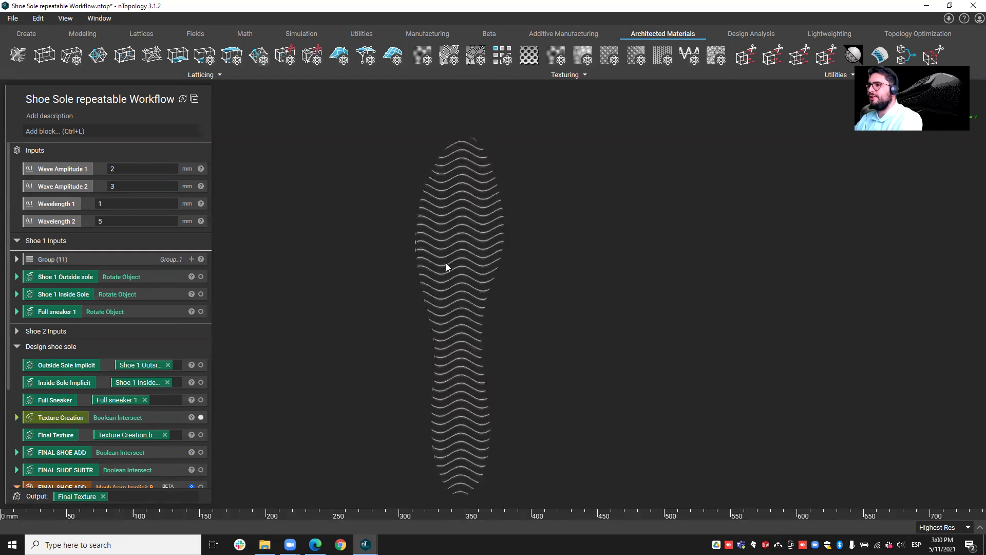
key(ctrl+y)
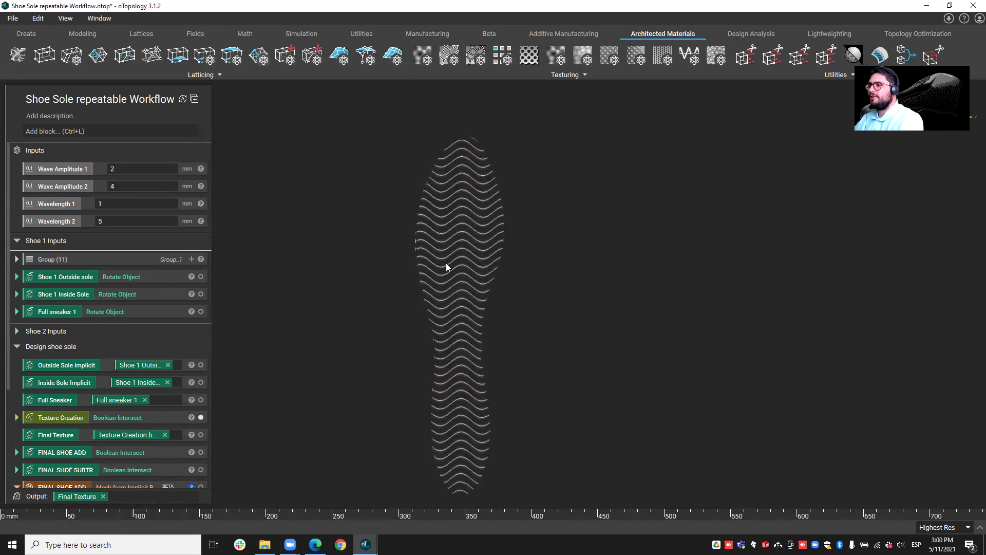
key(ctrl+z)
scroll(452, 272, up, 3)
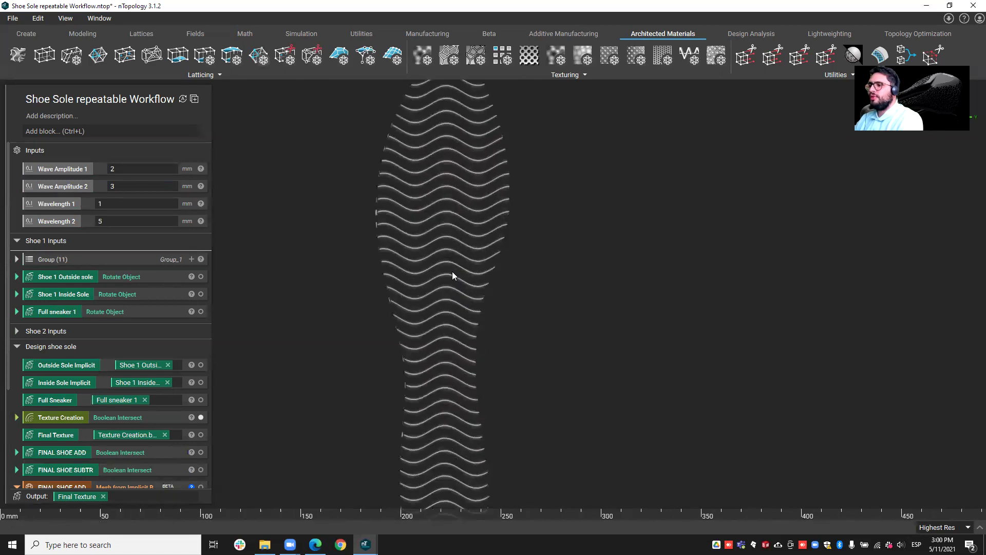
scroll(454, 271, down, 2)
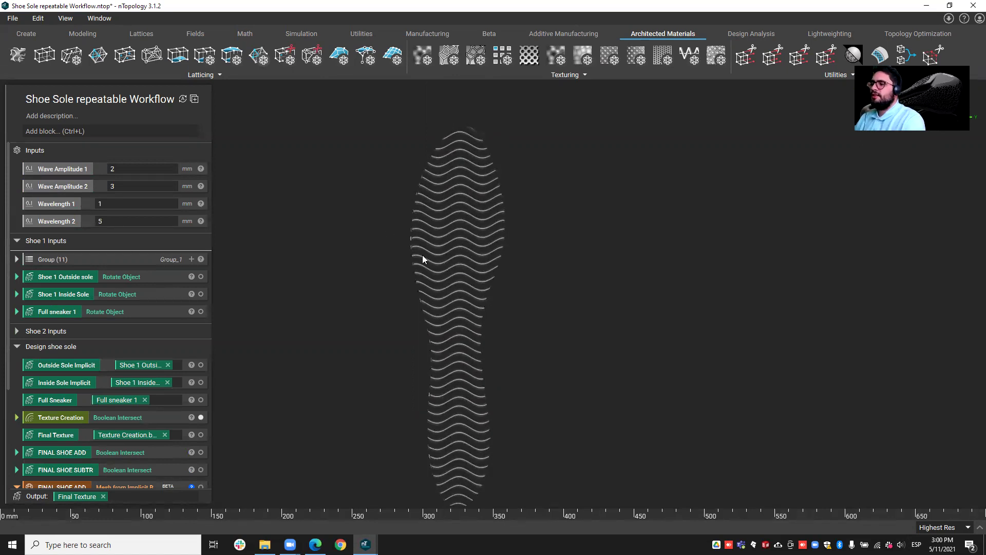
right_drag(422, 254, 478, 247)
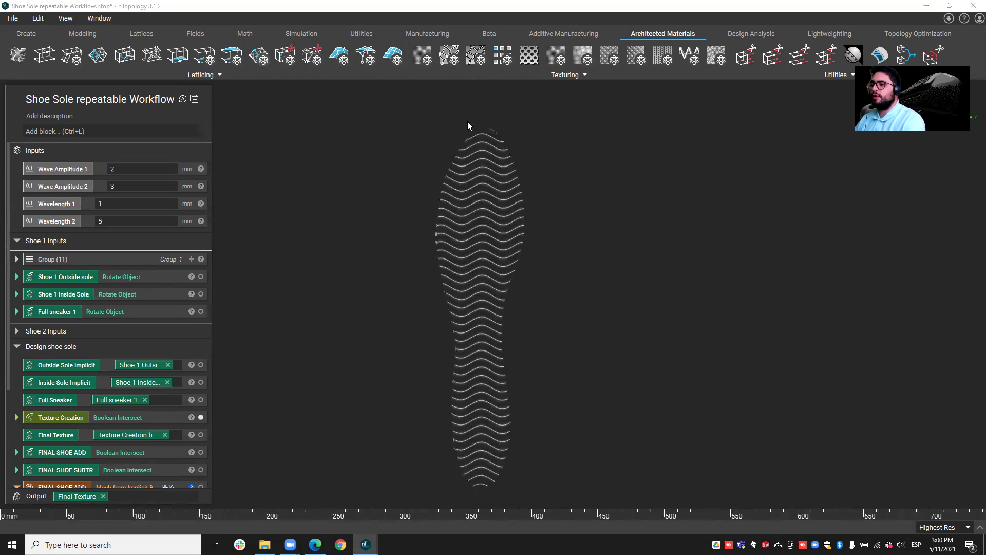
Step: Switch to the other workflow window and orbit to inspect the grooved sole
mouse_move(365, 544)
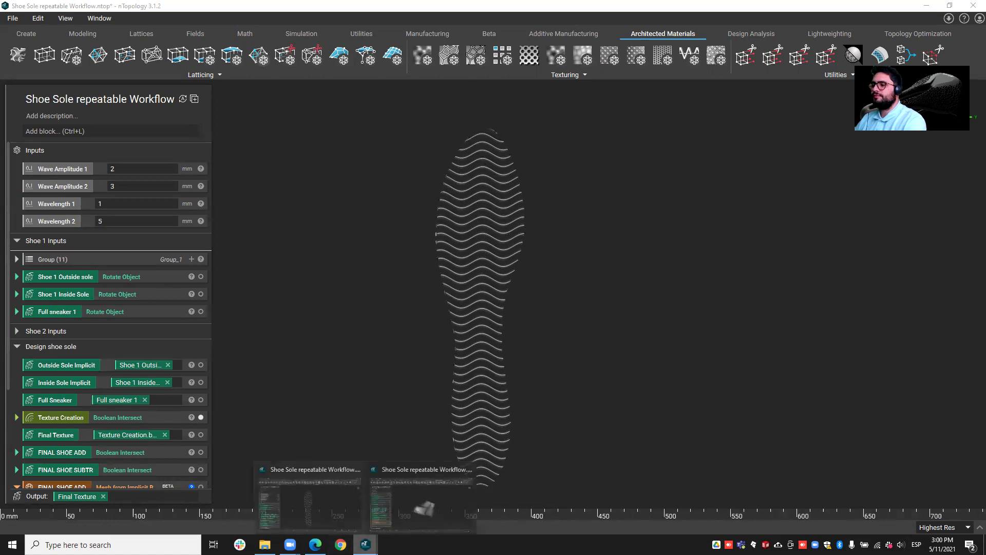
click(396, 511)
right_drag(373, 450, 551, 282)
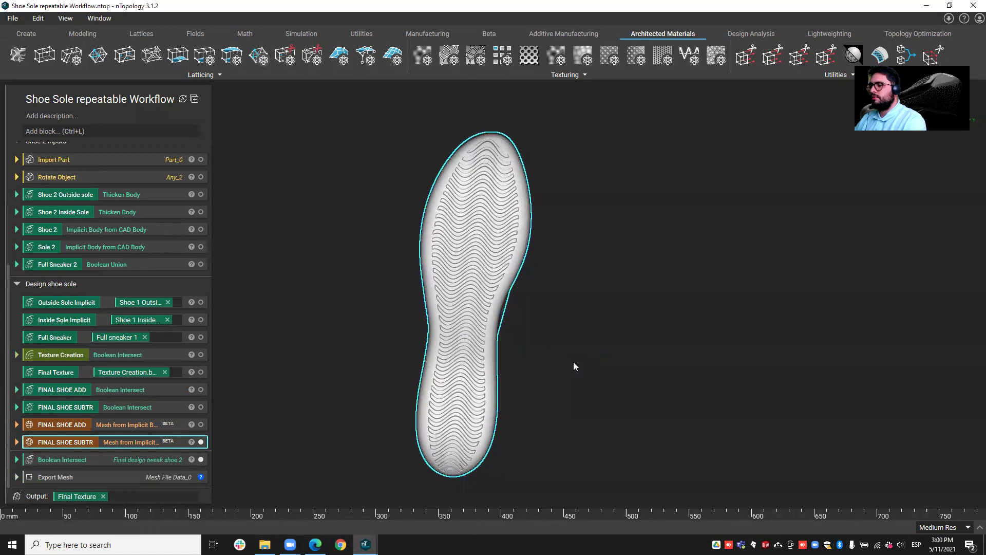
middle_drag(571, 358, 570, 351)
right_drag(564, 358, 647, 332)
scroll(647, 332, up, 5)
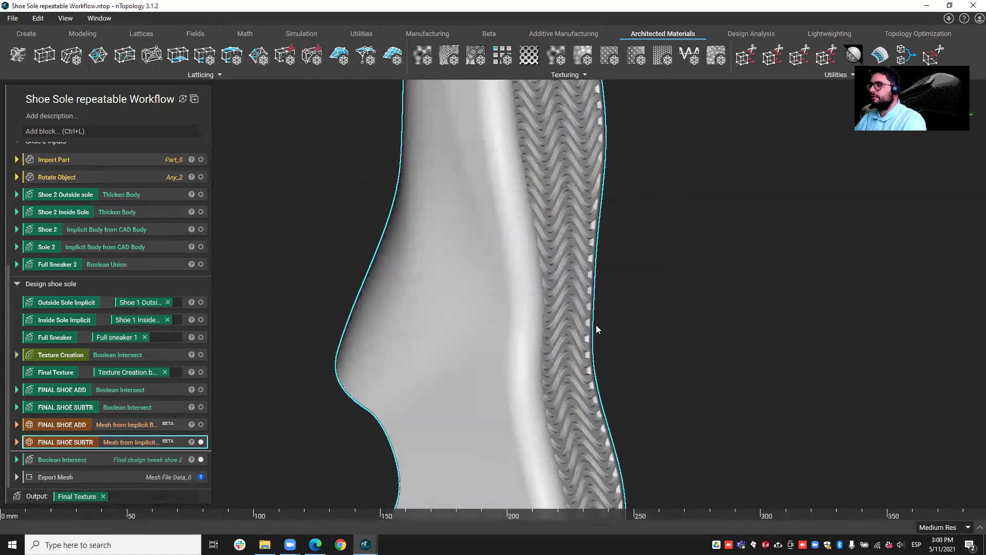
right_drag(489, 311, 436, 332)
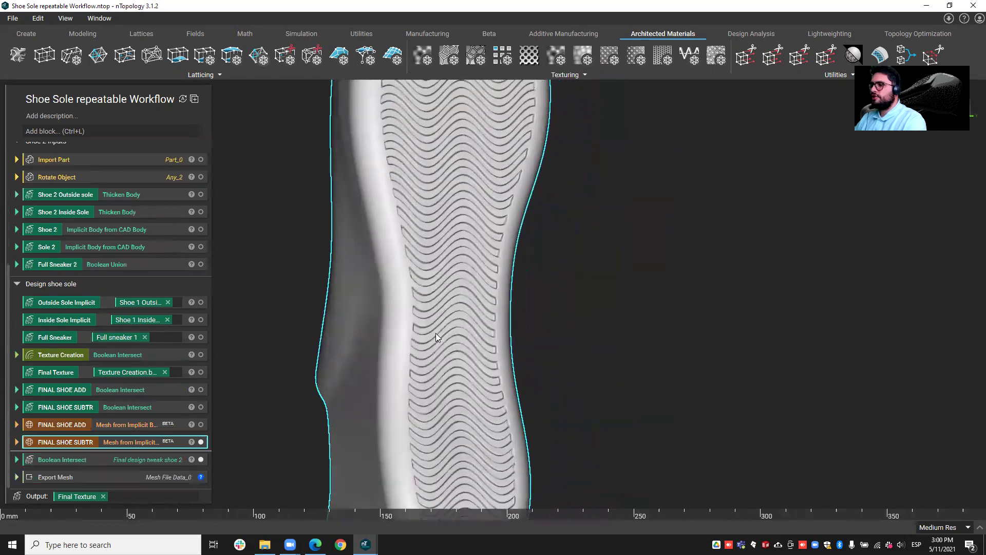
scroll(431, 339, down, 5)
Step: Display the FINAL SHOE ADD mesh and view the shoe's lattice-textured side wall
click(150, 425)
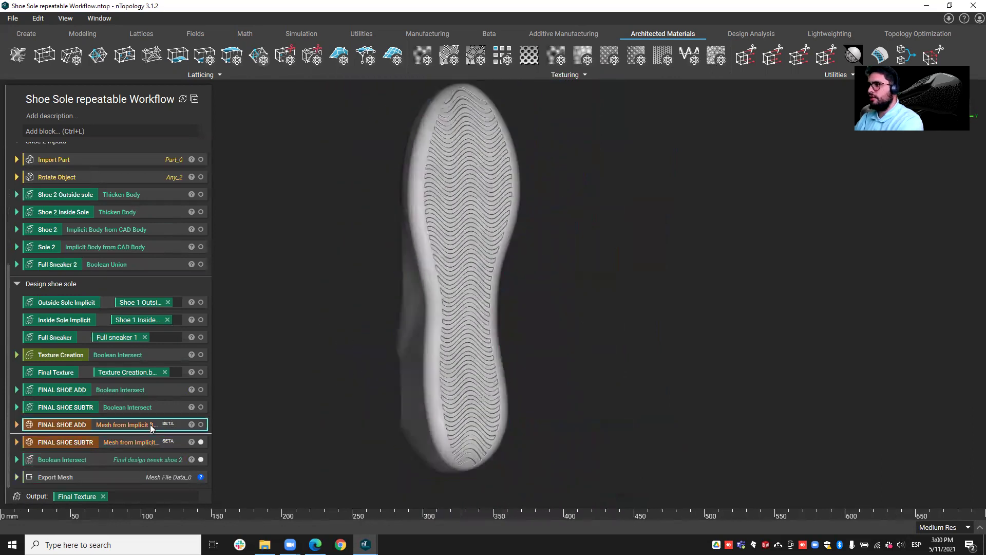
scroll(458, 412, up, 2)
scroll(459, 412, up, 1)
mouse_move(506, 352)
right_down()
mouse_move(535, 310)
mouse_move(672, 313)
mouse_move(234, 341)
mouse_move(552, 296)
mouse_move(443, 304)
right_up()
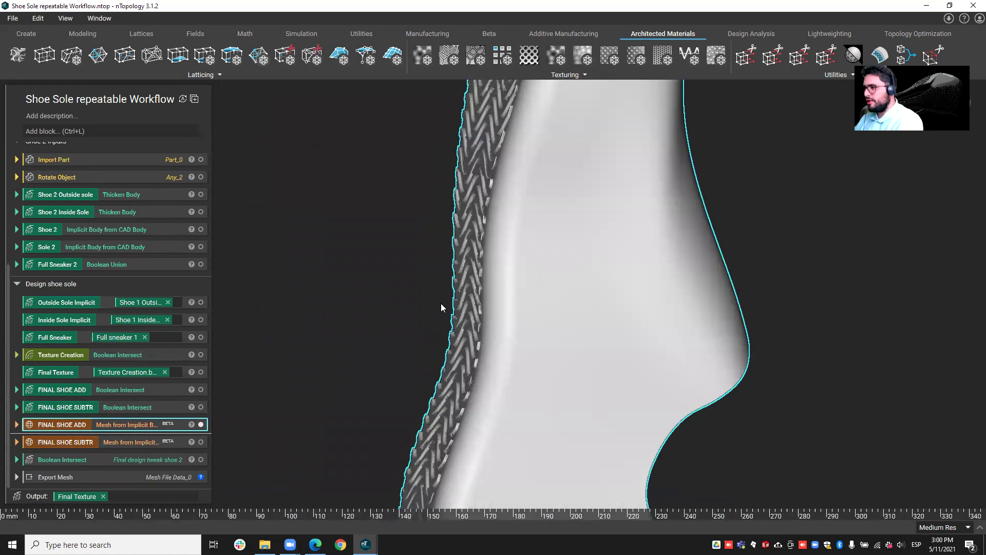
scroll(440, 307, down, 2)
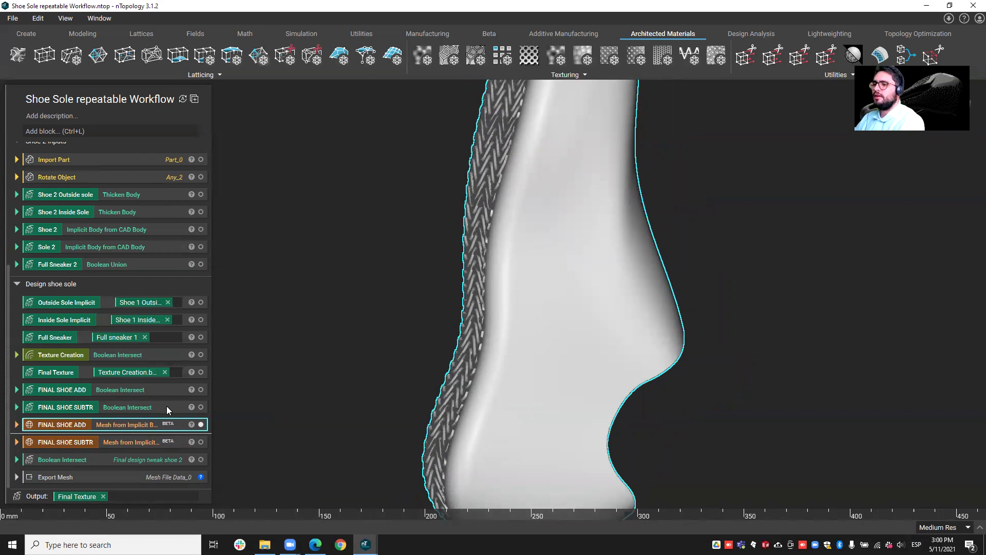
drag(166, 406, 105, 371)
Step: Compare Full sneaker 1 and Full Sneaker 2, leaving only the second sneaker visible
scroll(106, 371, up, 3)
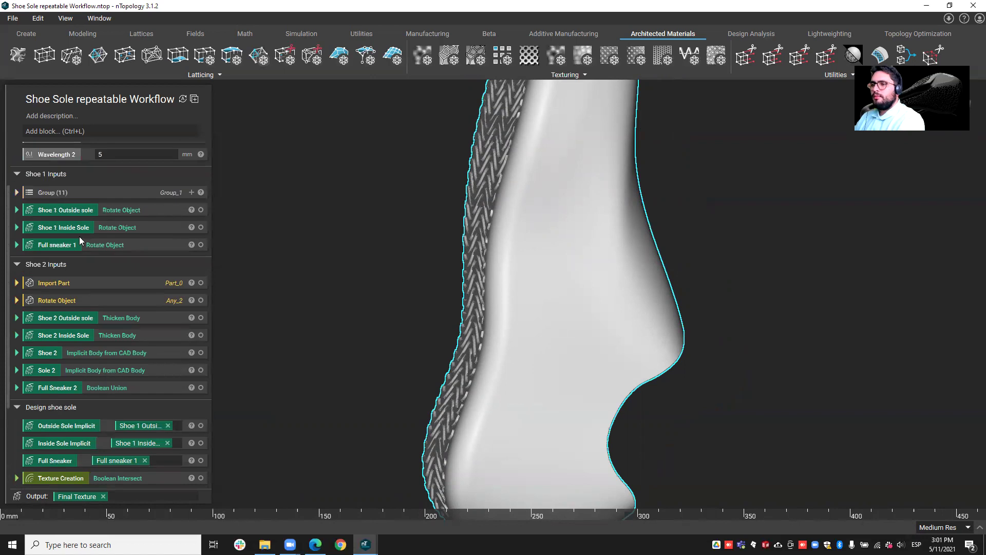
click(116, 245)
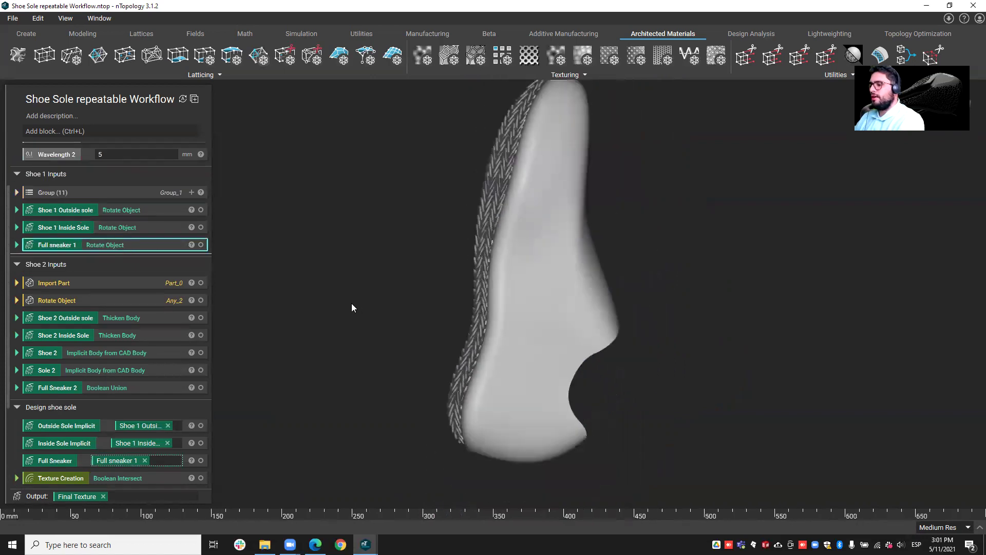
click(135, 387)
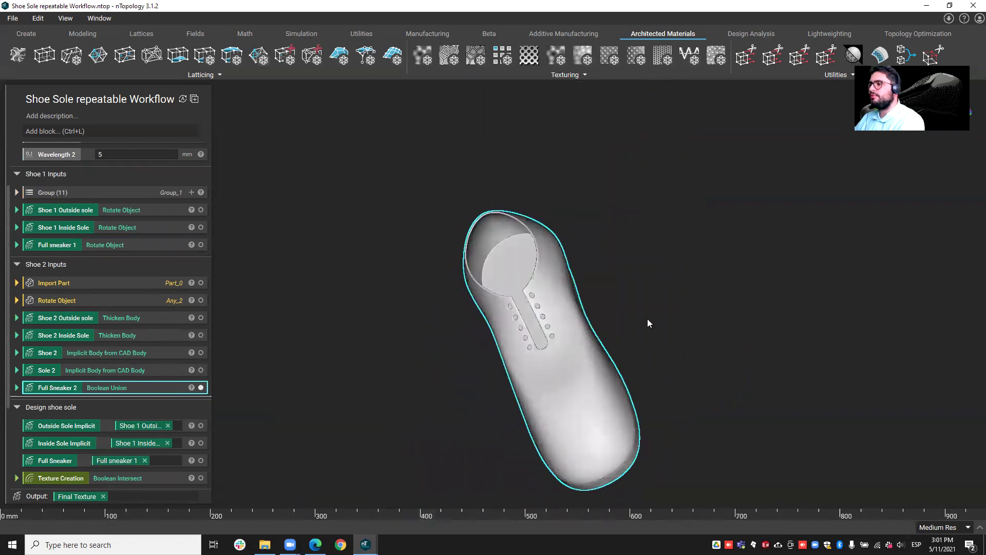
click(161, 249)
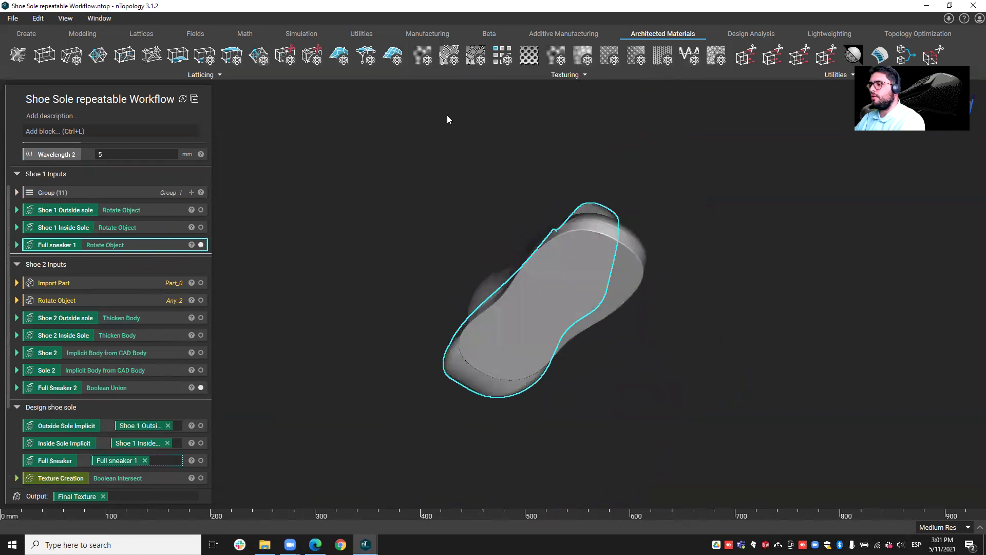
right_drag(447, 120, 460, 271)
click(167, 387)
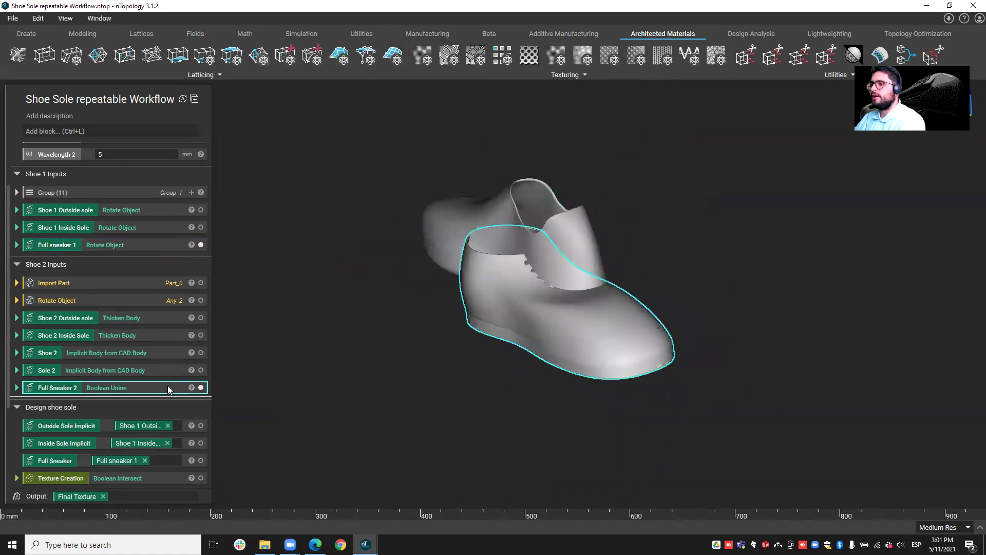
Step: Display the Shoe 2 Outside sole and Shoe 2 Inside Sole bodies
scroll(99, 384, down, 3)
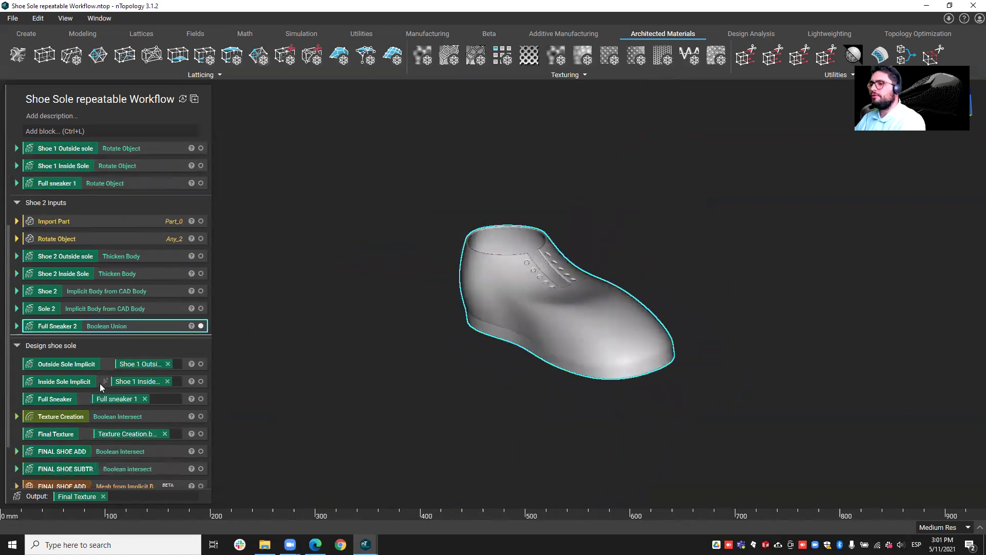
scroll(107, 330, down, 2)
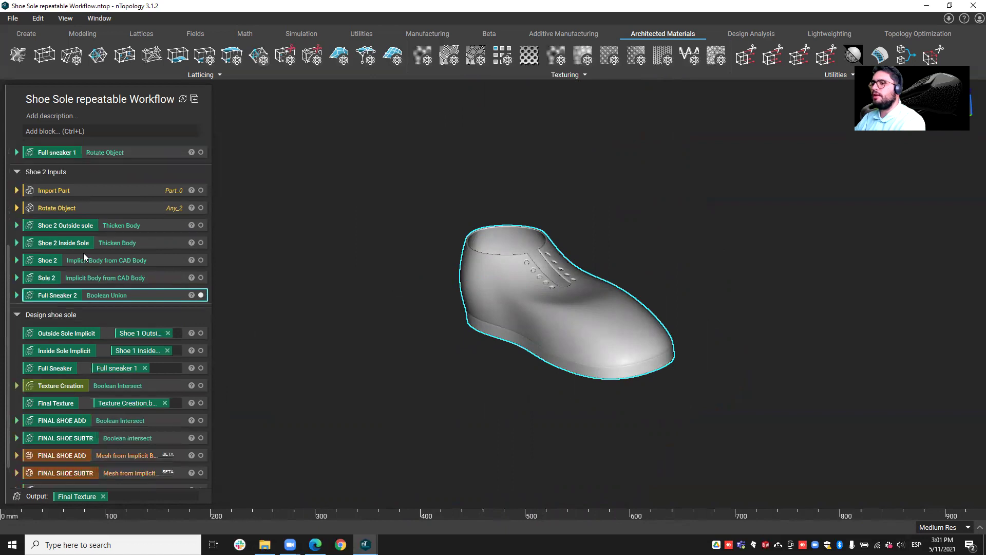
click(76, 226)
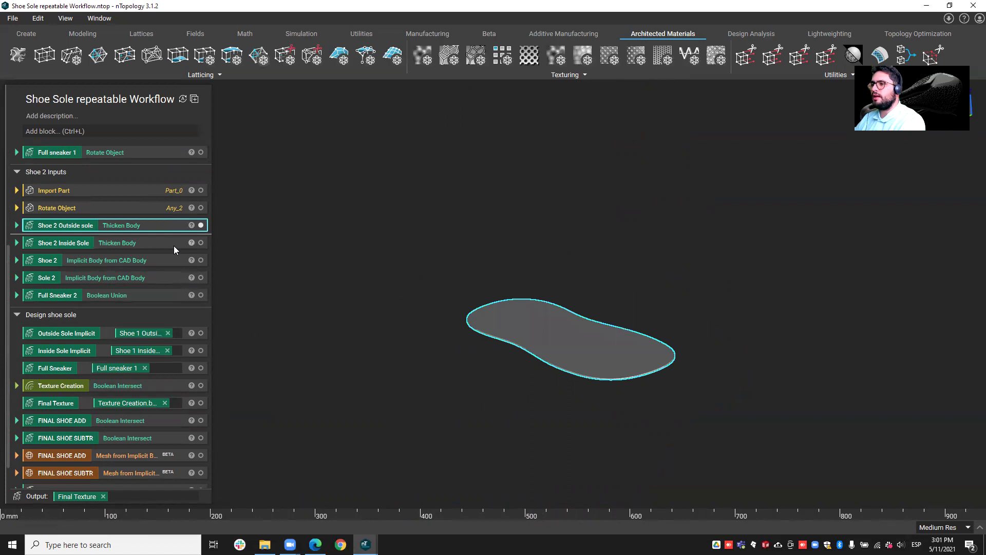
click(200, 242)
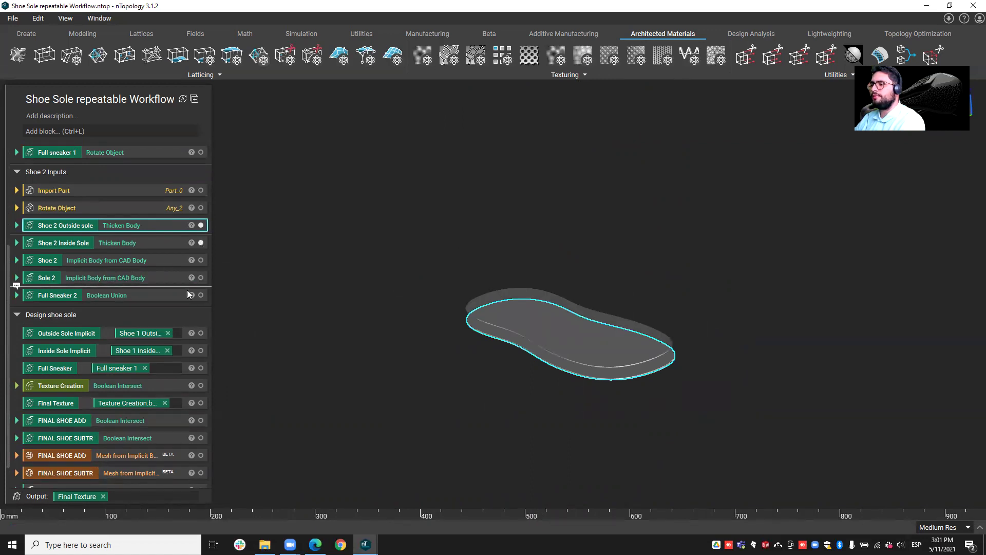
Step: Feed Shoe 2 Outside sole, Shoe 2 Inside Sole and Full Sneaker 2 into the sole design inputs
click(135, 294)
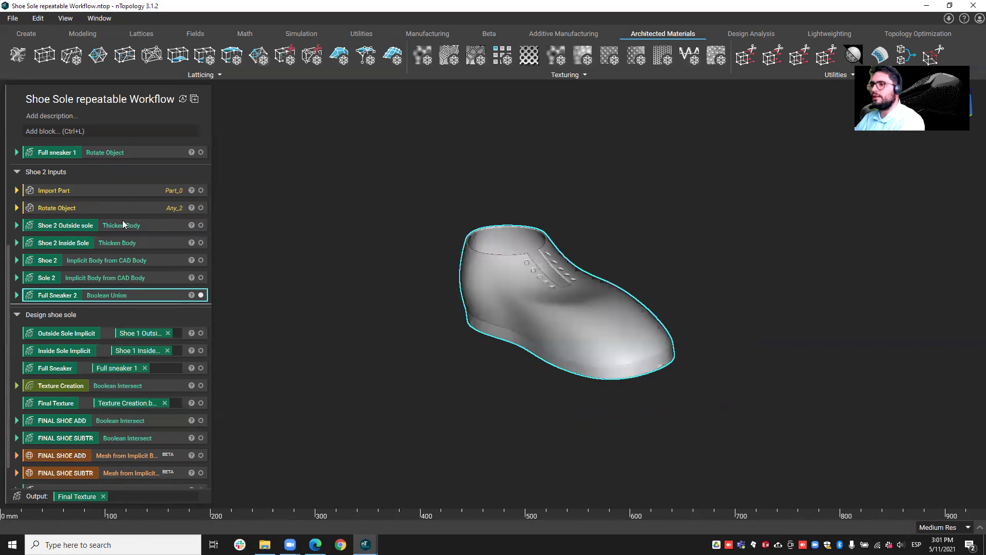
drag(91, 228, 181, 332)
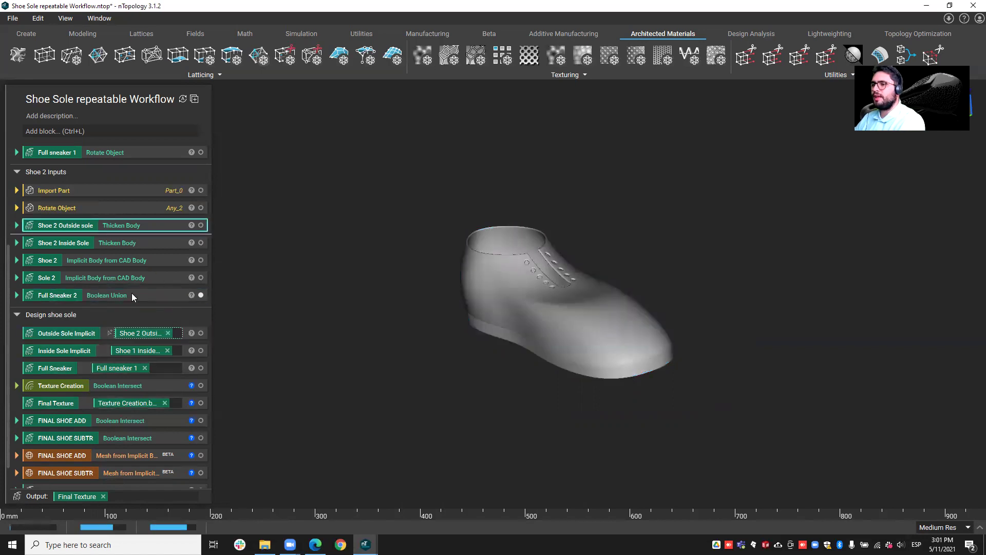
drag(77, 246, 175, 349)
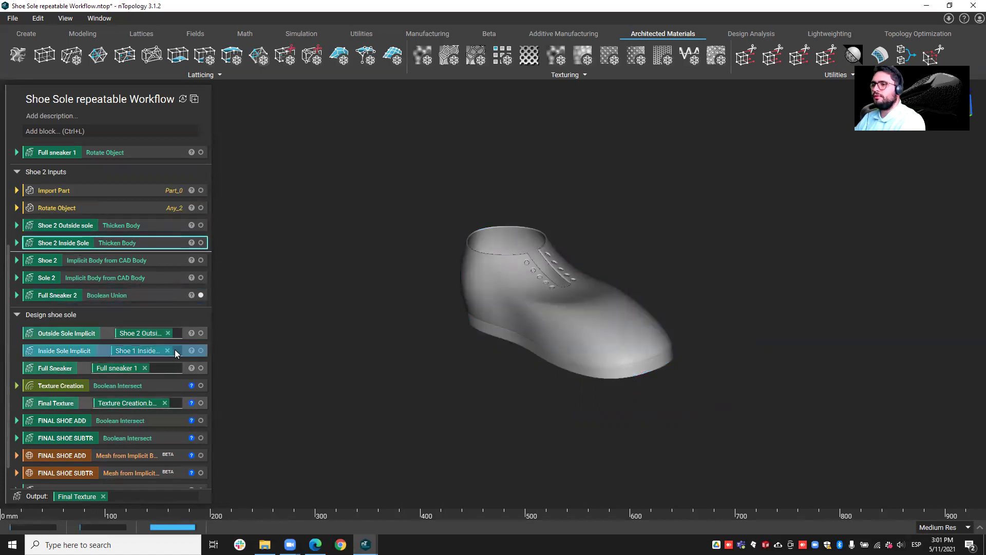
drag(88, 297, 146, 368)
click(264, 315)
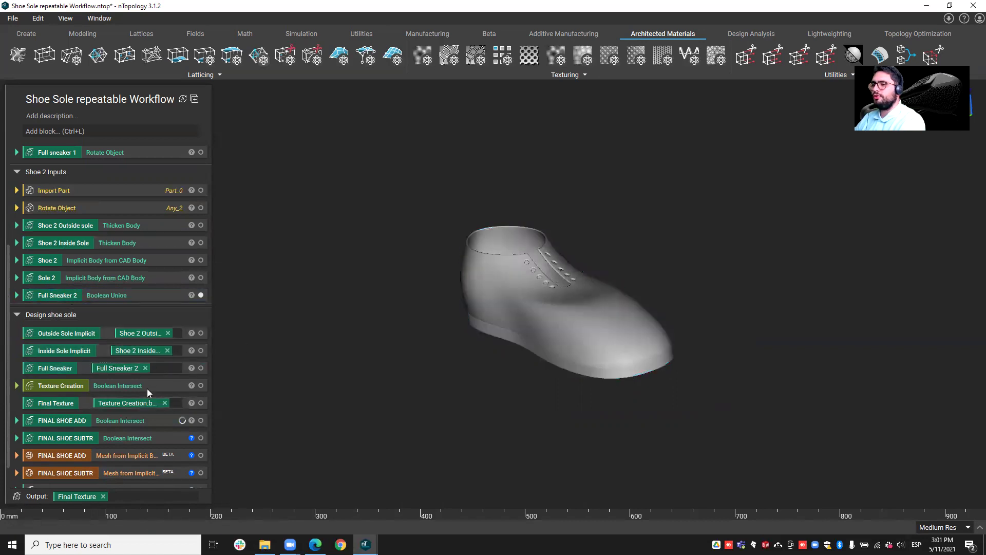
Step: Cancel the running mesh computations and preview the FINAL SHOE SUBTR result
scroll(147, 388, down, 1)
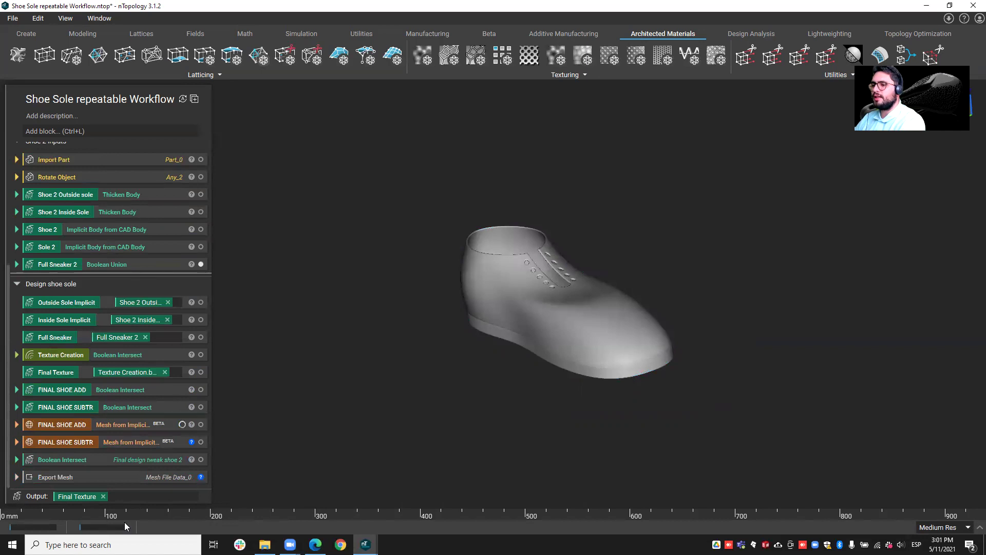
click(131, 528)
click(63, 528)
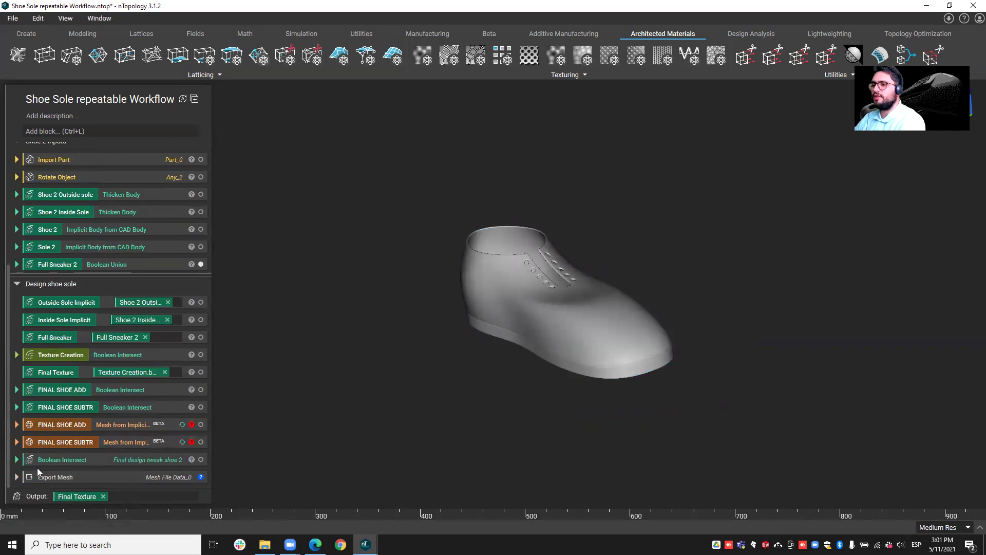
click(52, 407)
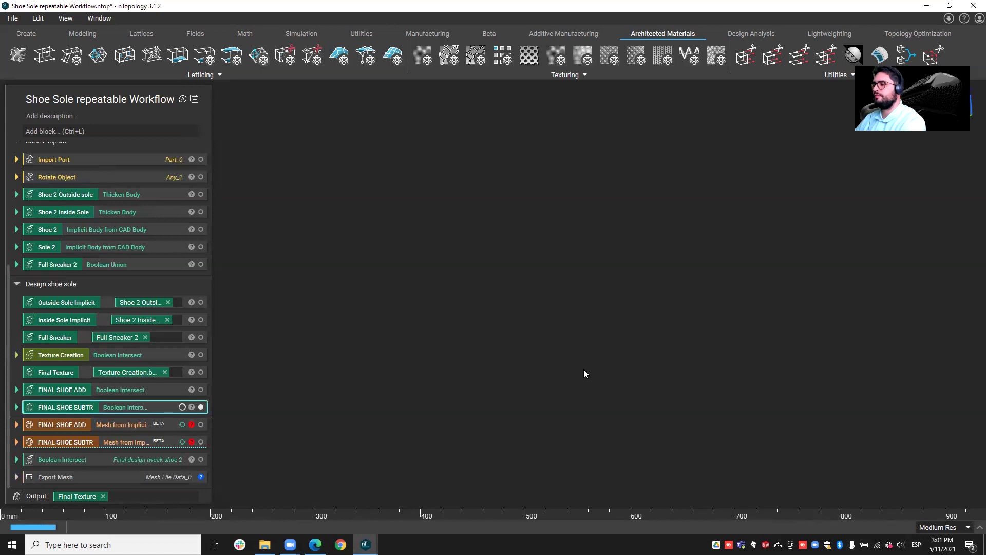
Step: Orbit to the wavy sole and select the cut-in FINAL SHOE SUBTR result
right_drag(596, 387, 578, 295)
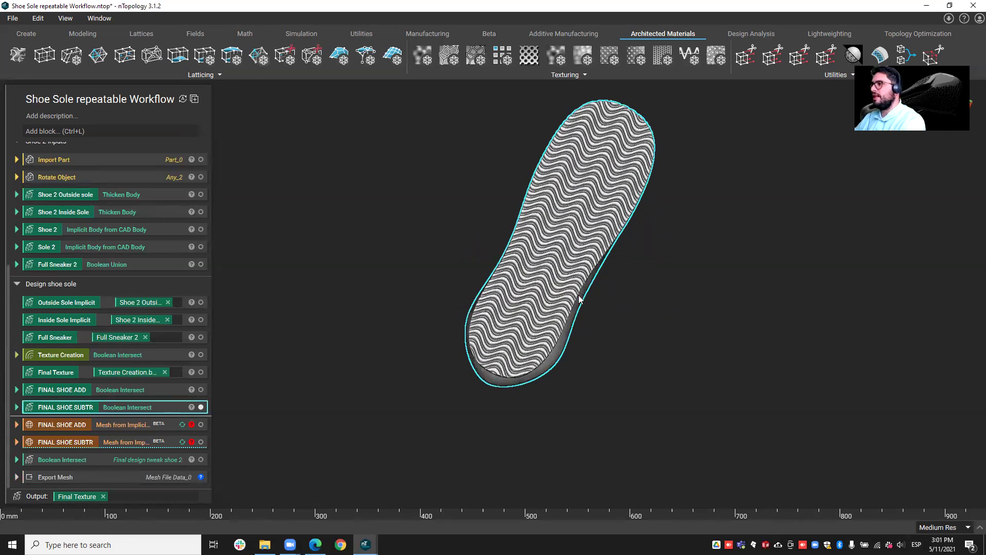
scroll(573, 373, up, 3)
right_drag(561, 370, 534, 363)
scroll(563, 361, up, 2)
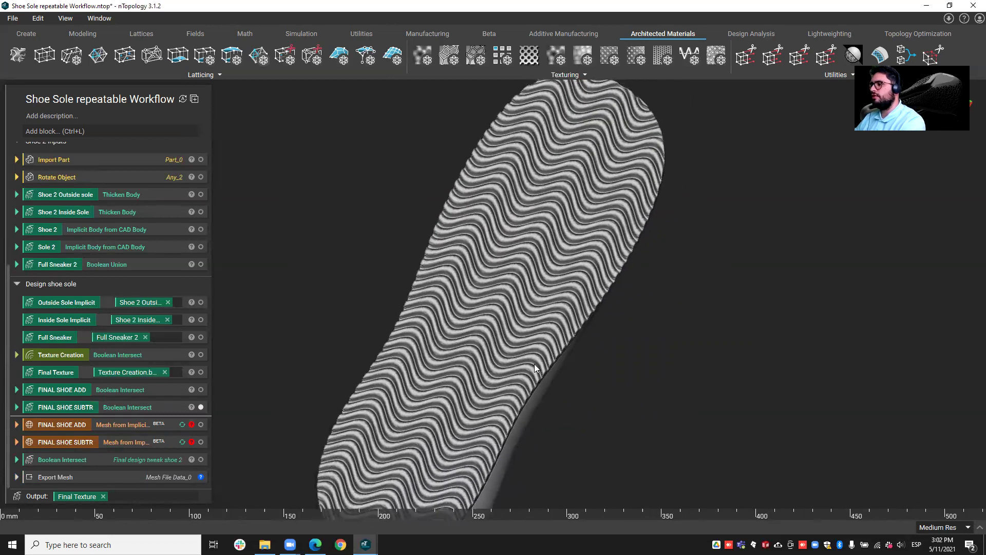
click(532, 304)
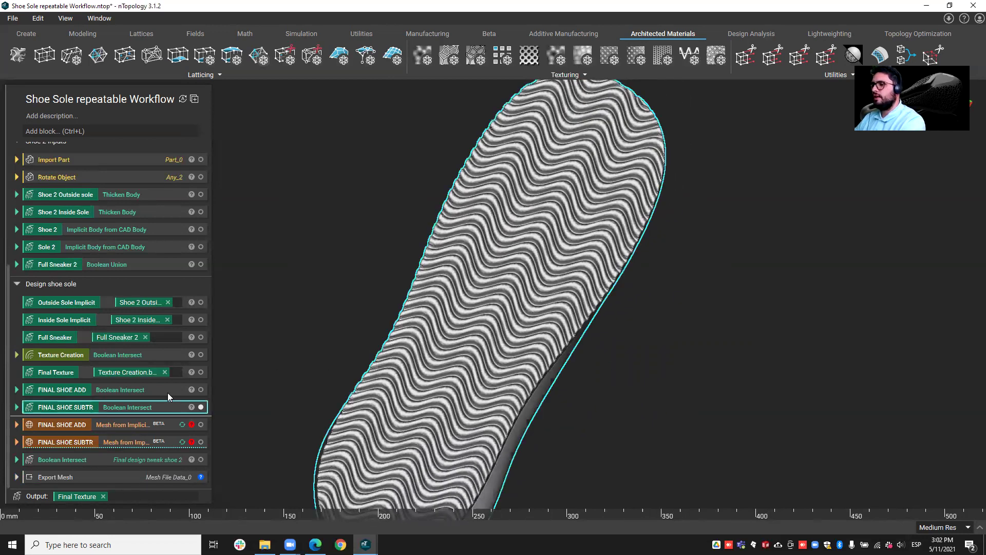
Step: Show and select FINAL SHOE ADD, zooming in on its raised zigzag ridges
click(201, 390)
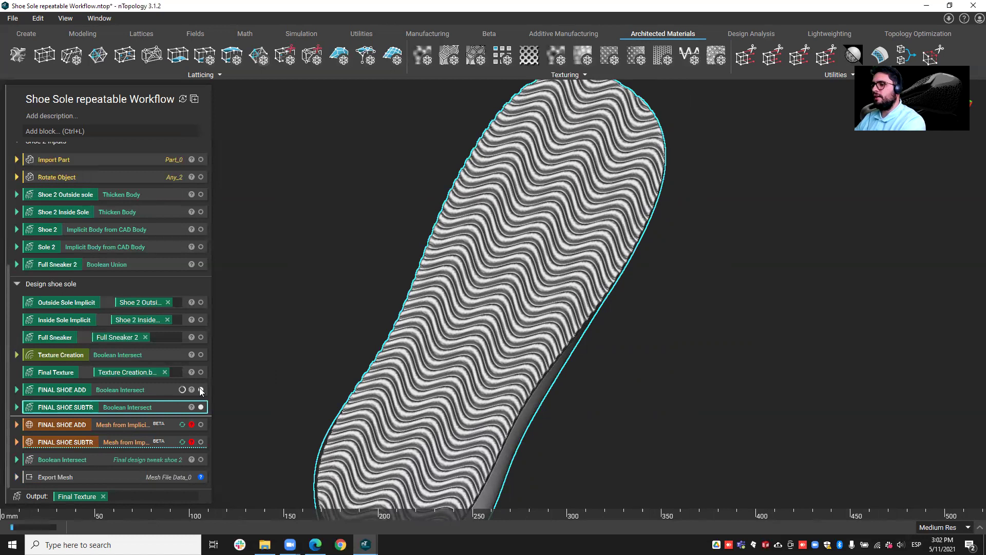
click(98, 393)
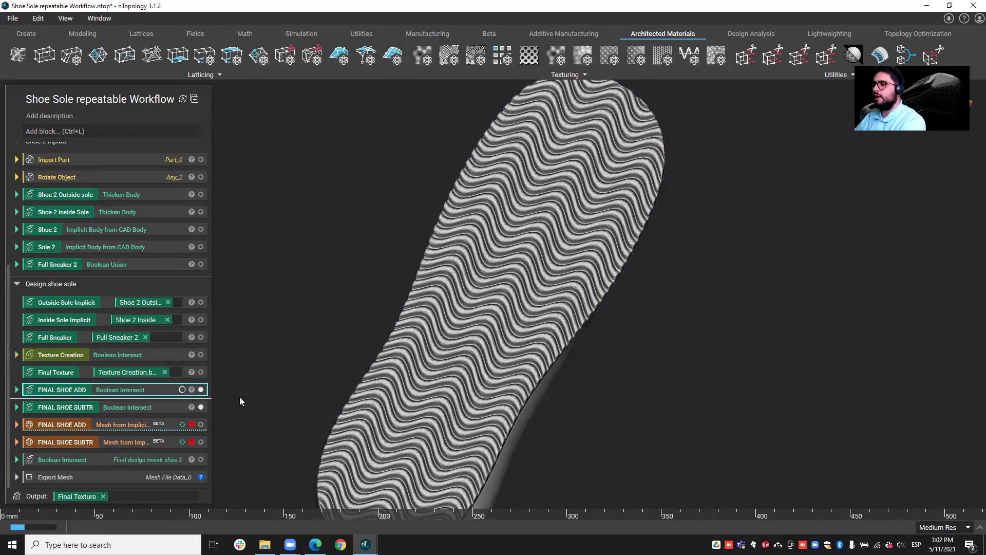
right_drag(520, 372, 485, 283)
scroll(520, 376, up, 5)
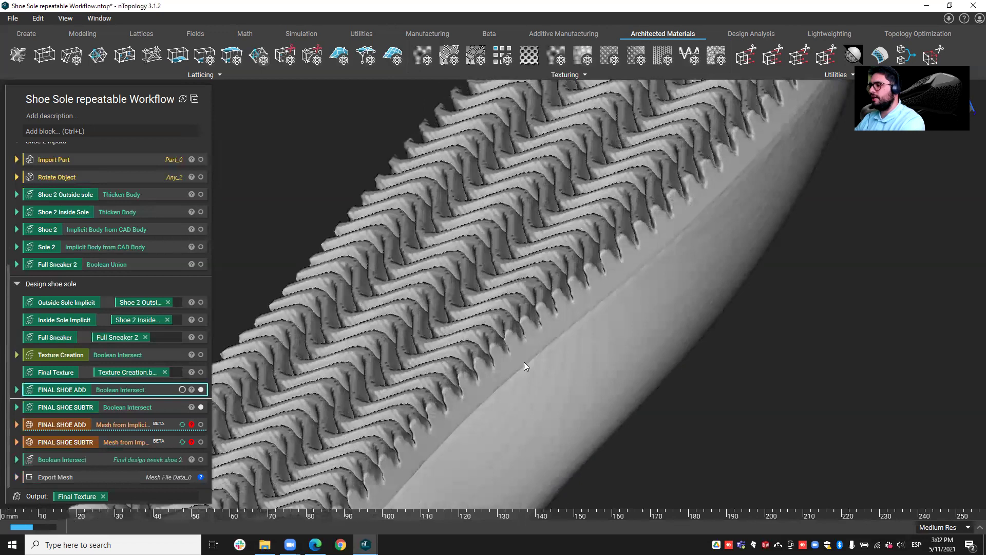
scroll(516, 363, up, 2)
scroll(518, 333, up, 2)
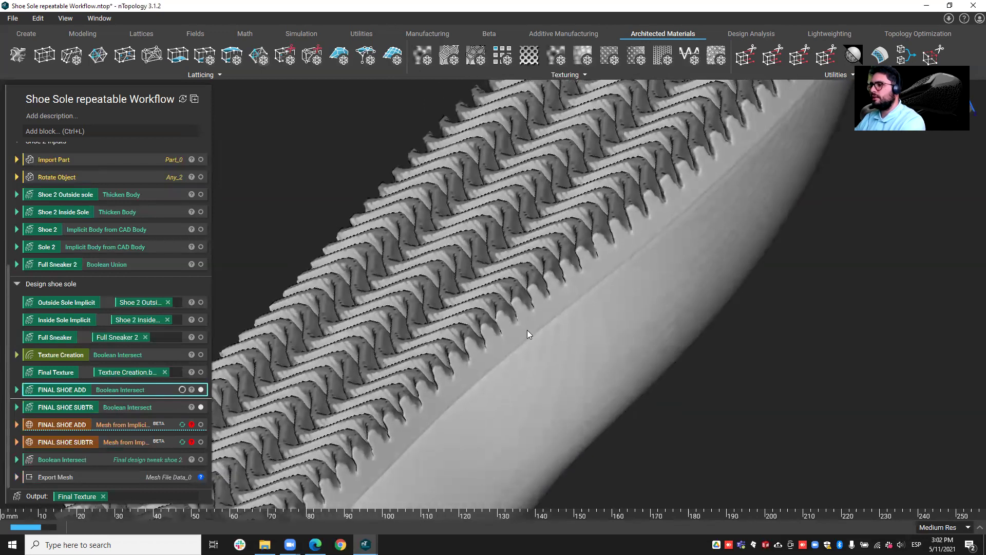
scroll(529, 336, up, 2)
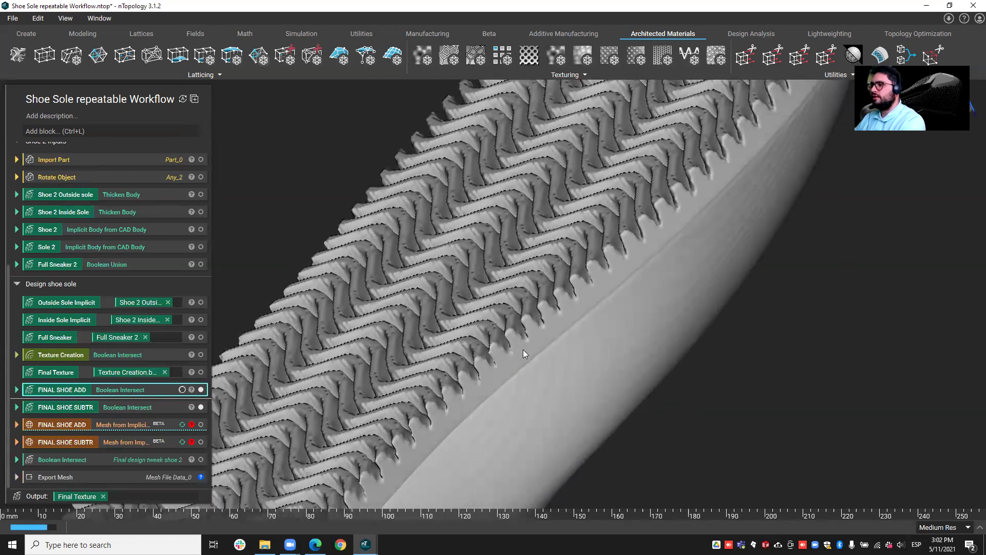
scroll(527, 354, down, 5)
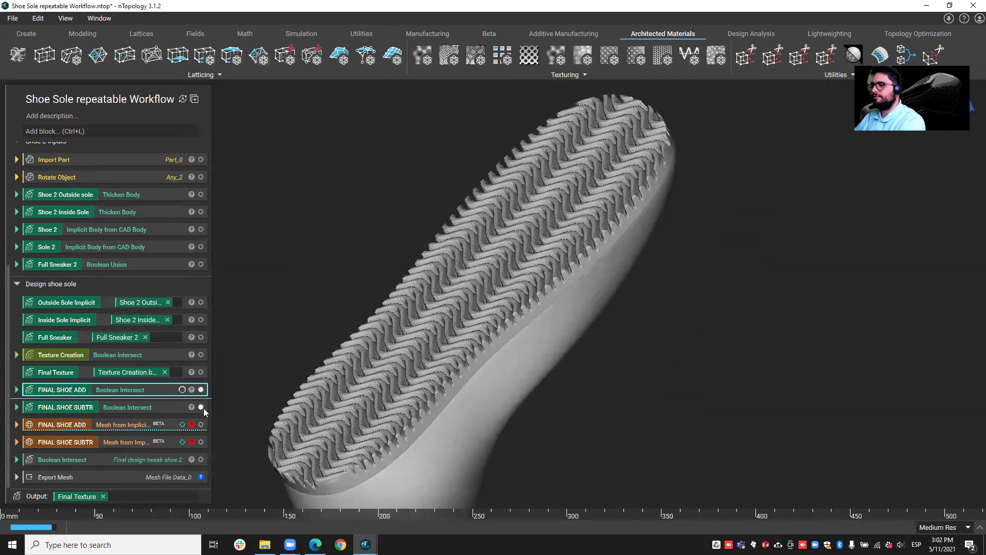
Step: Compare FINAL SHOE SUBTR against FINAL SHOE ADD, zoom into the sole edge, and start Ctrl+I capture
click(202, 406)
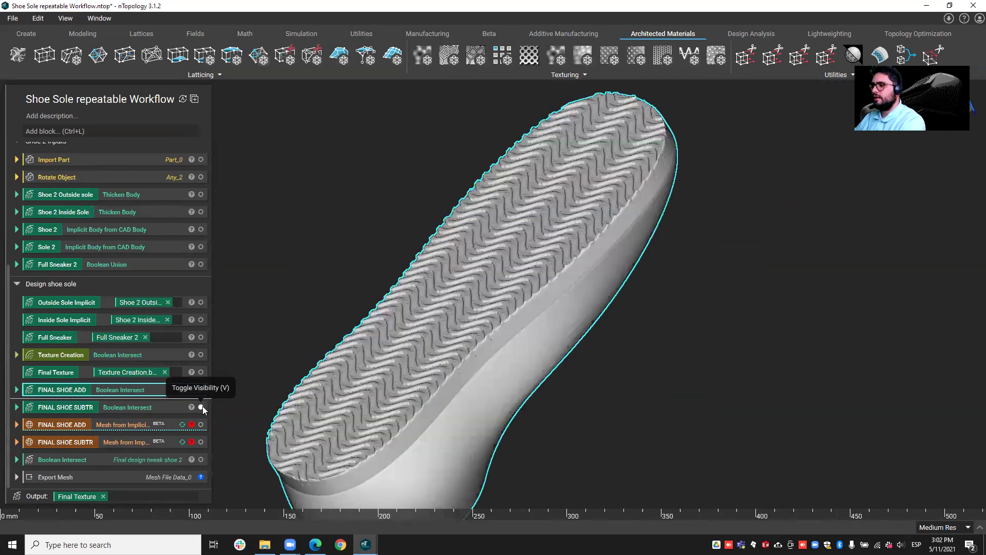
click(201, 389)
scroll(587, 330, up, 3)
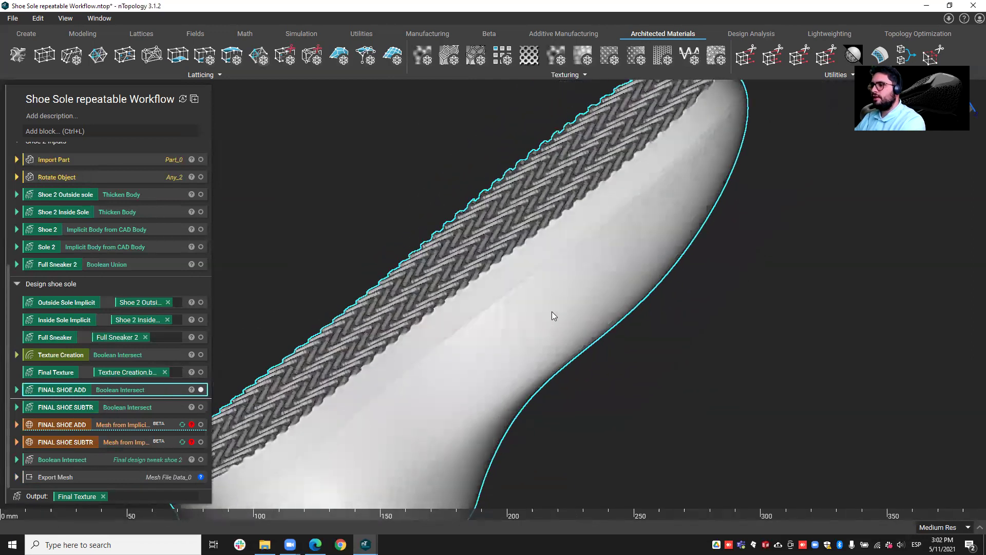
scroll(553, 324, up, 2)
key(ctrl+i)
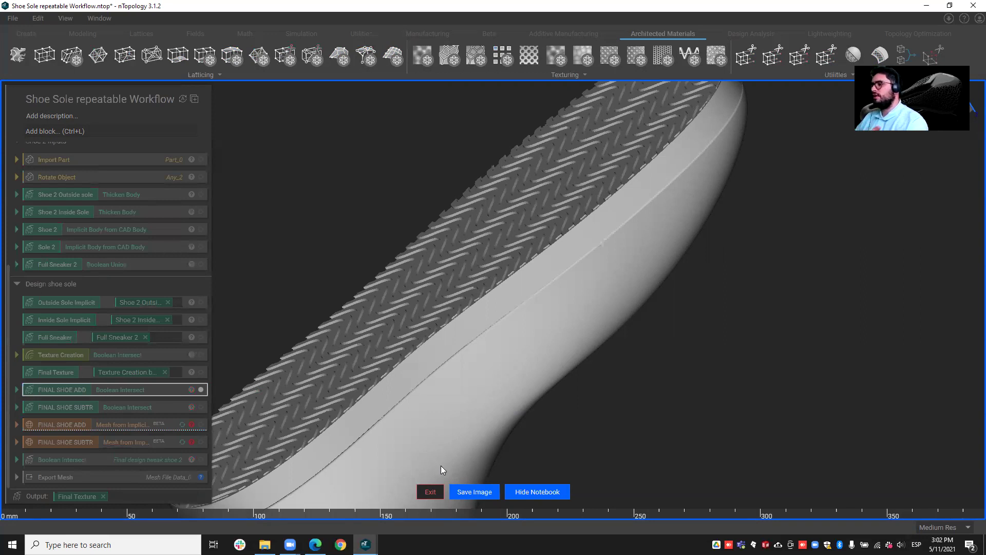
Step: Exit capture mode and orbit over the shoe opening and textured underside
click(430, 491)
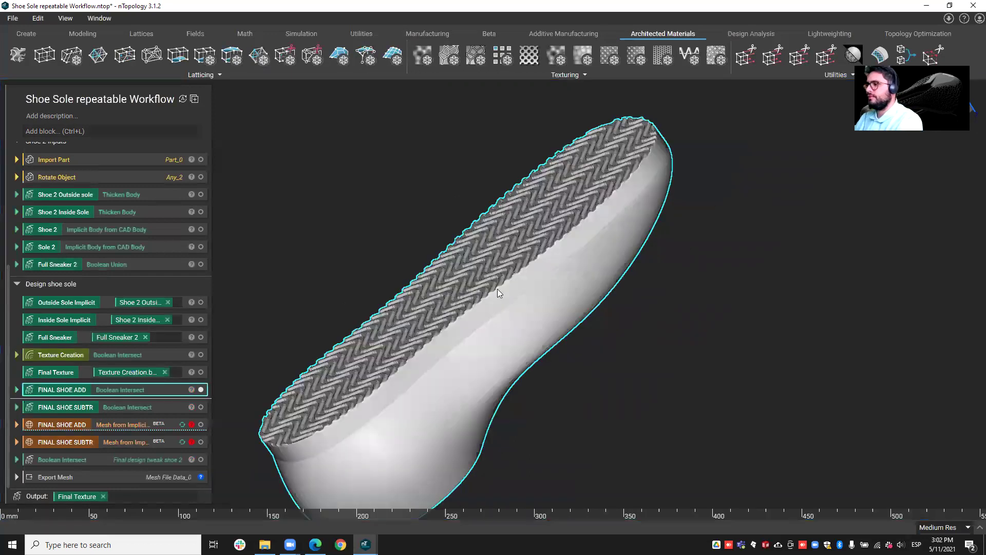
right_drag(498, 293, 611, 329)
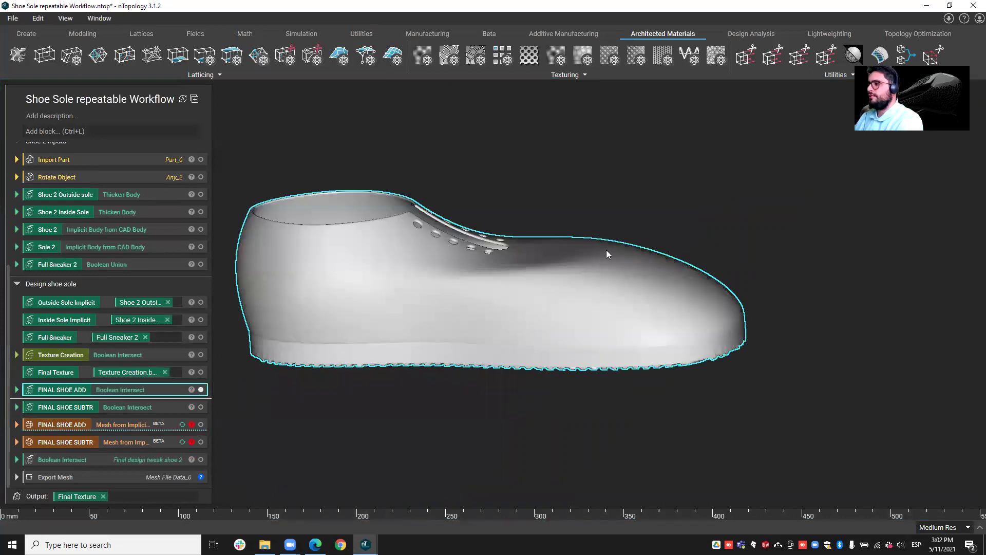
right_drag(606, 249, 581, 235)
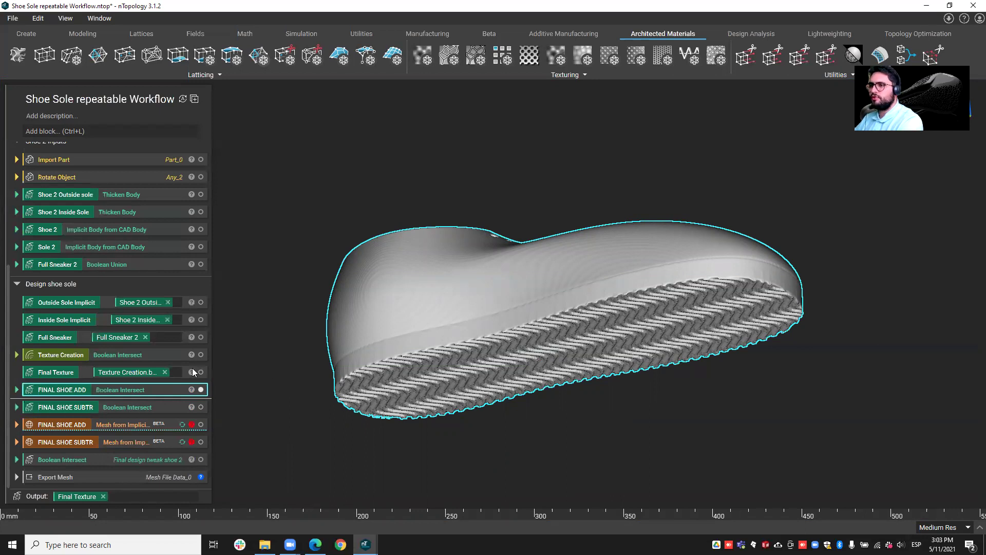
Step: Display the untextured Rotate Object shoe from Shoe 2 Inputs in side view
scroll(159, 362, up, 5)
scroll(154, 360, up, 1)
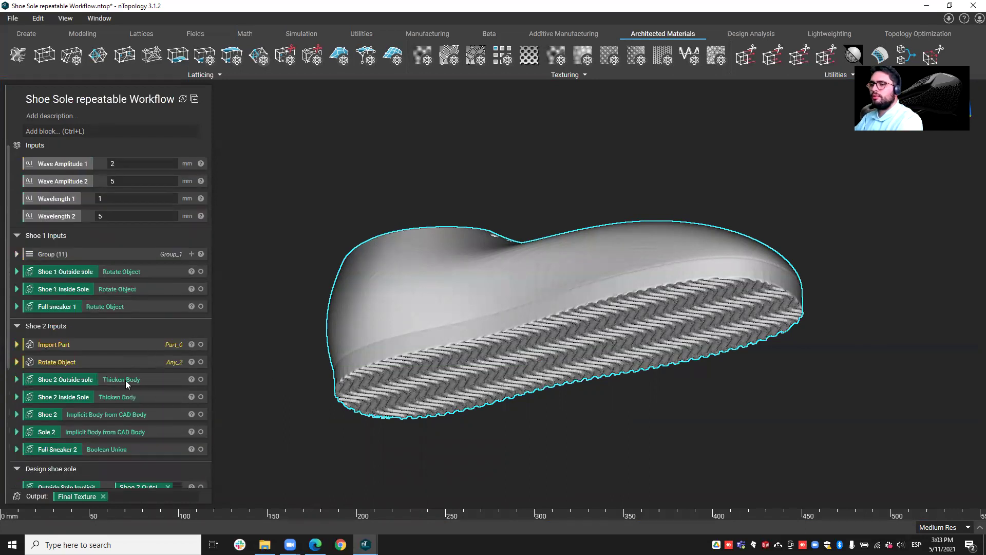
click(92, 361)
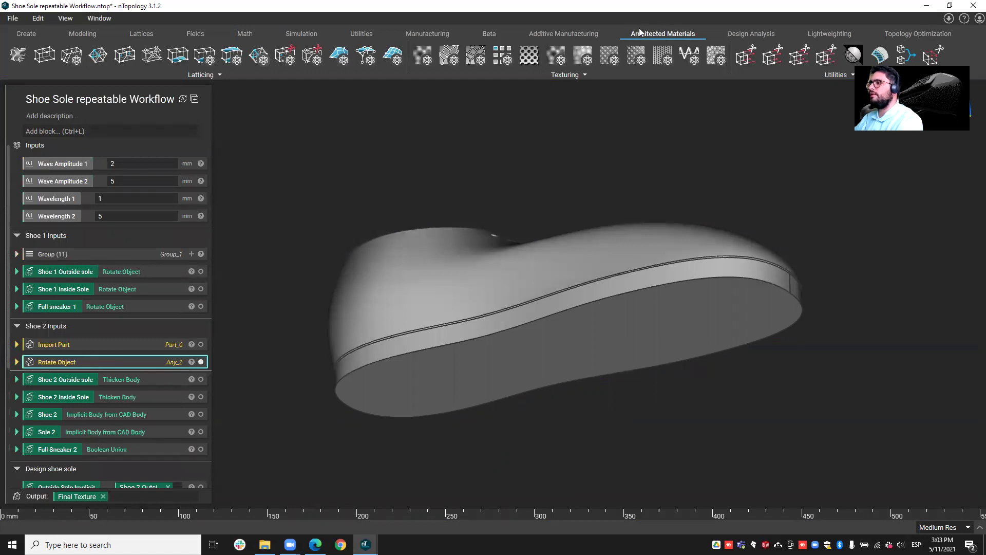
right_drag(602, 130, 635, 201)
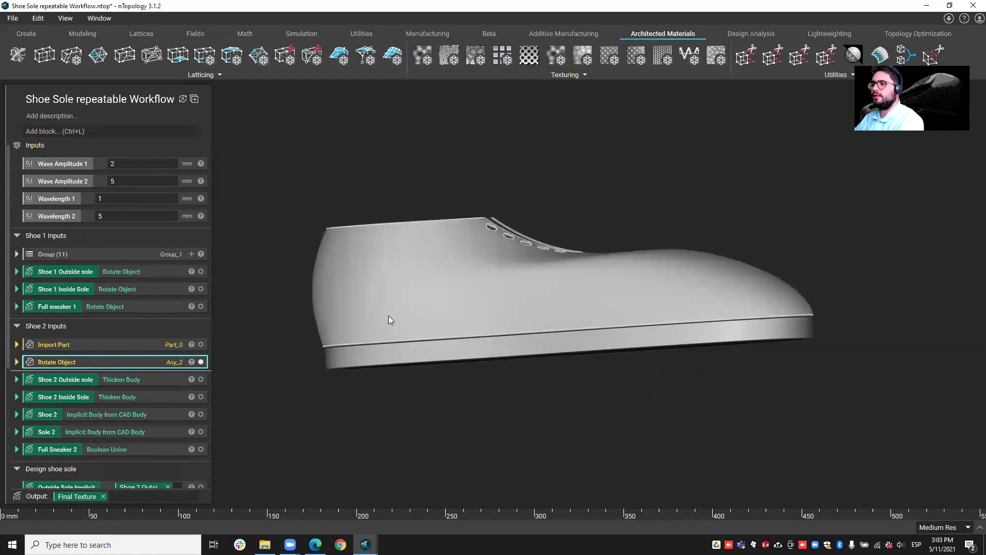
Step: Add a Subtractive Lattice Texture block and orbit to the sole underside
click(591, 75)
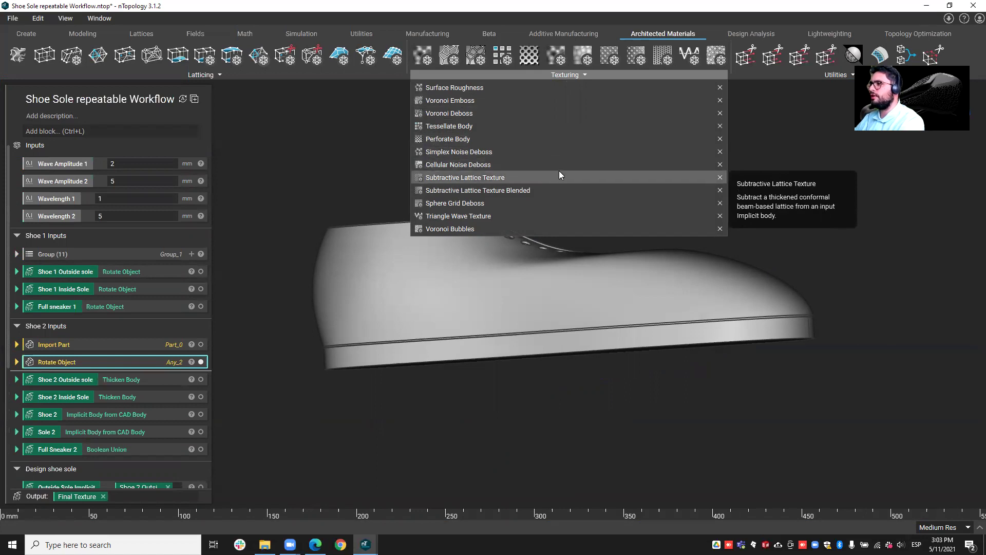
click(527, 179)
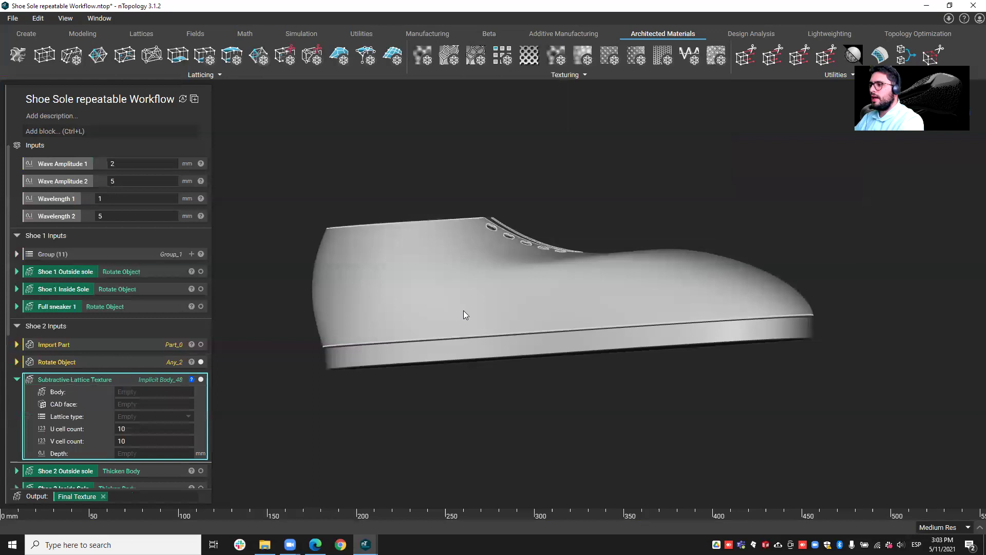
scroll(507, 340, up, 1)
right_drag(506, 340, 516, 202)
Step: Make the flat sole face a CAD Face_0 variable and plug it into the texture's face input
click(552, 292)
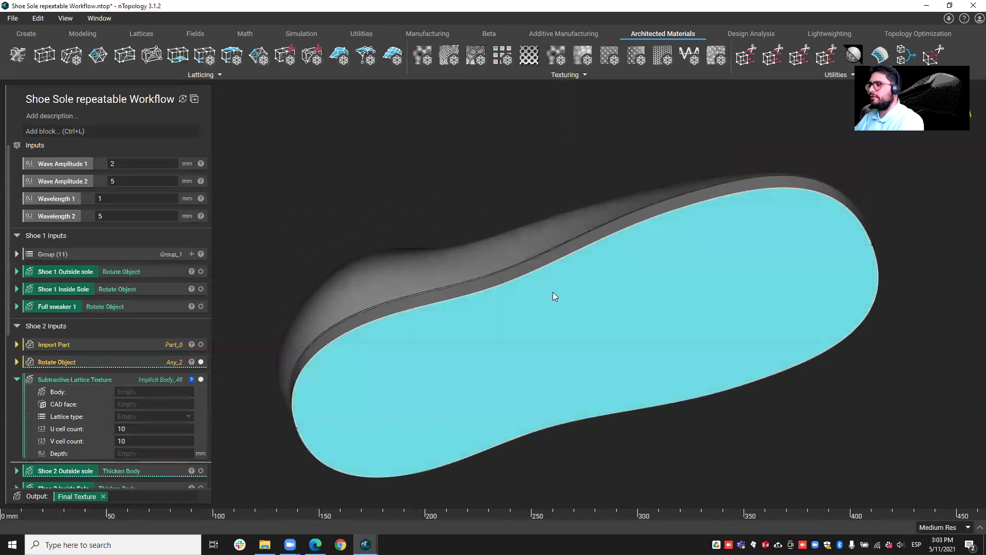
right_click(557, 290)
click(569, 297)
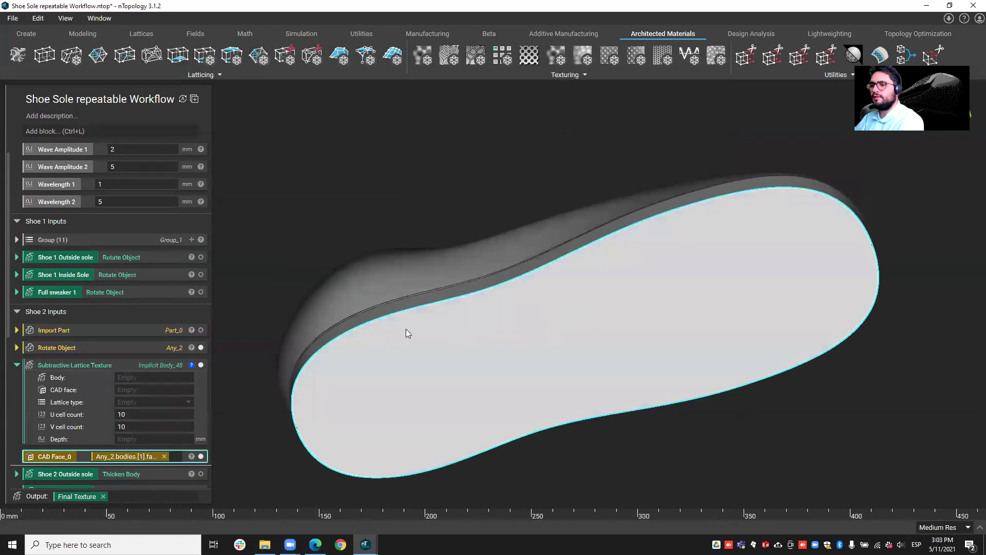
drag(55, 456, 154, 390)
scroll(154, 391, down, 3)
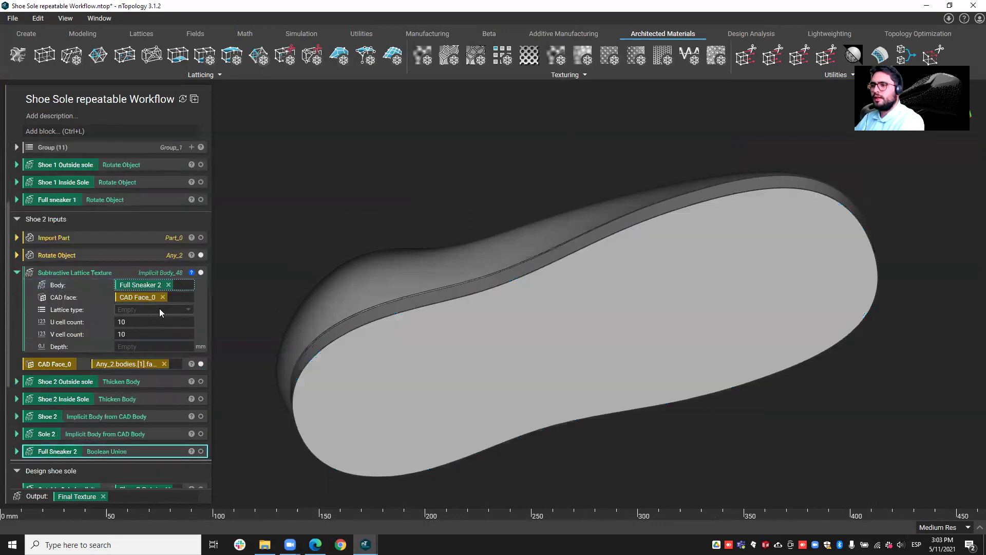
Step: Set the lattice to Simple cubic with 1 mm depth and view the gridded sole from below
click(159, 308)
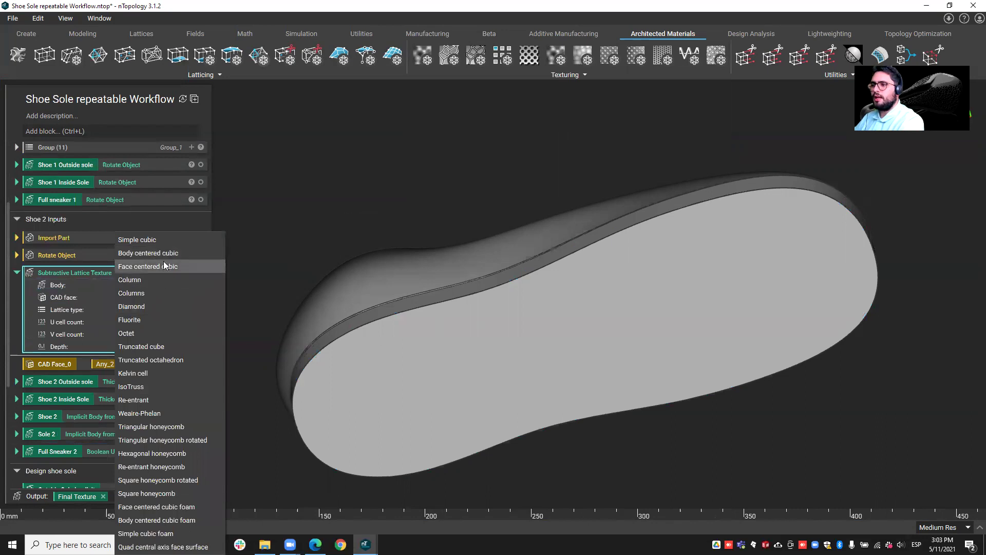
click(163, 241)
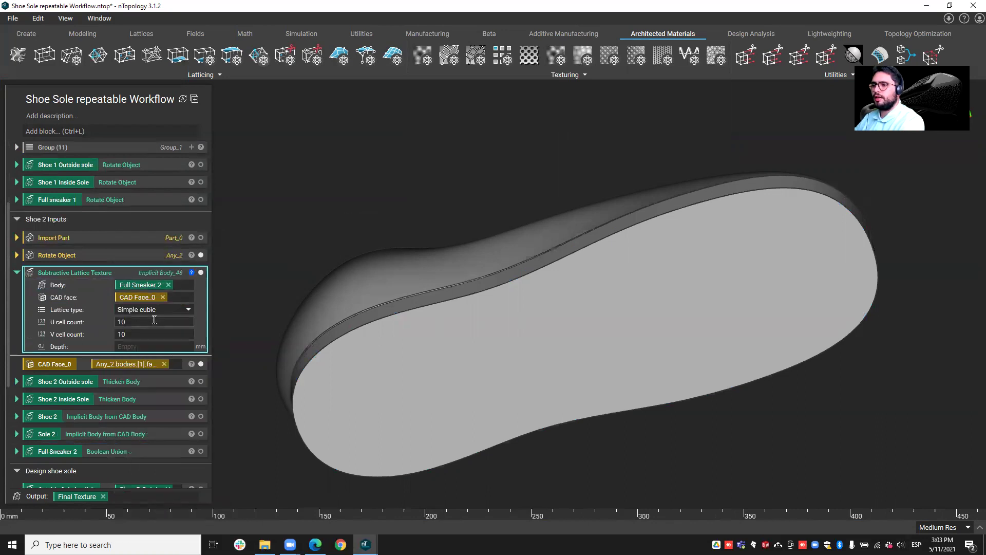
click(151, 346)
text(1)
key(Return)
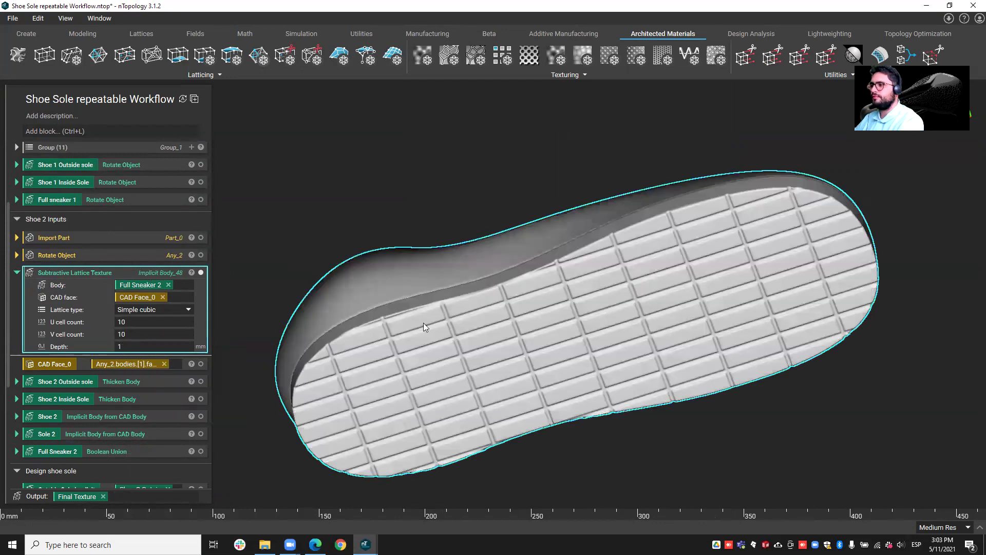
right_drag(423, 322, 462, 323)
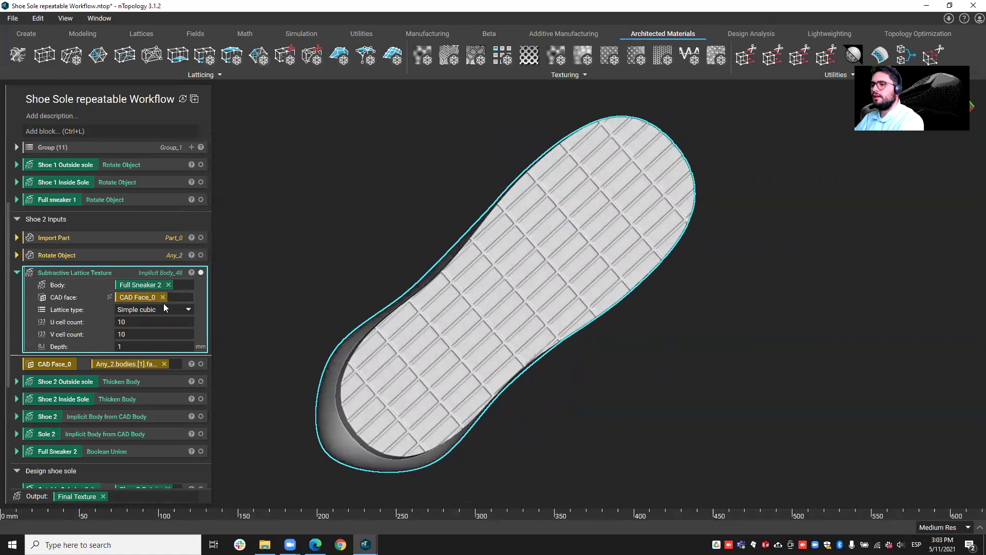
Step: Switch the sole's lattice texture to Body centered cubic with a U cell count of 5
click(165, 310)
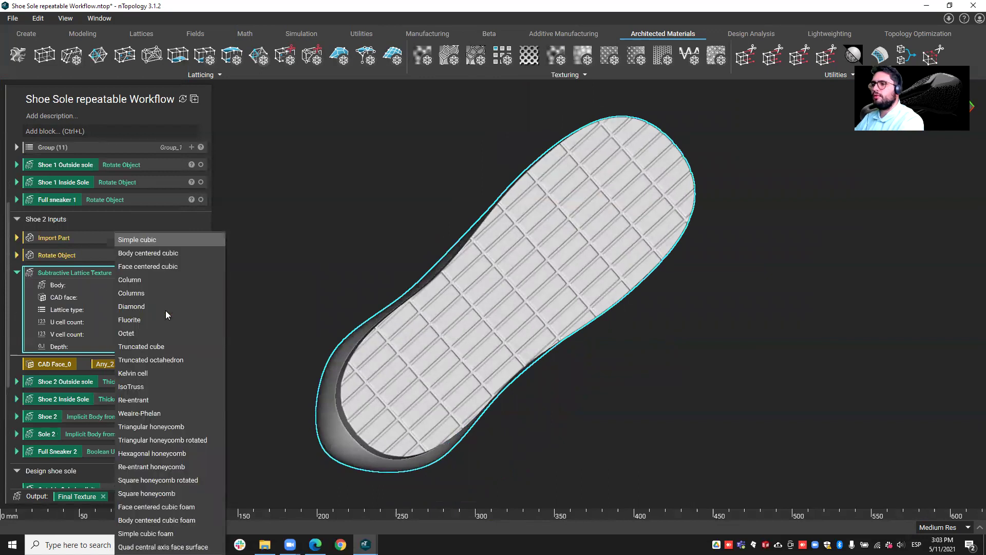
click(162, 252)
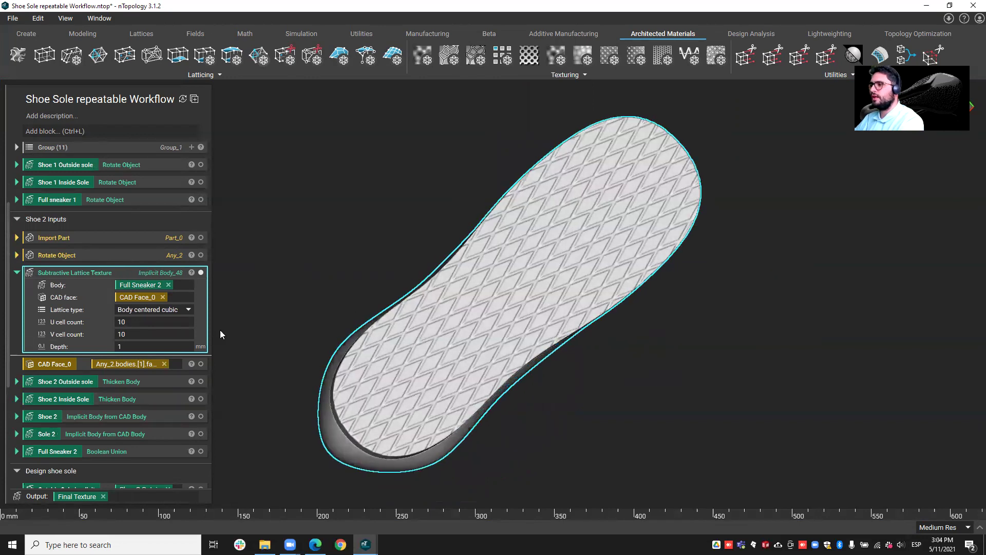
click(144, 322)
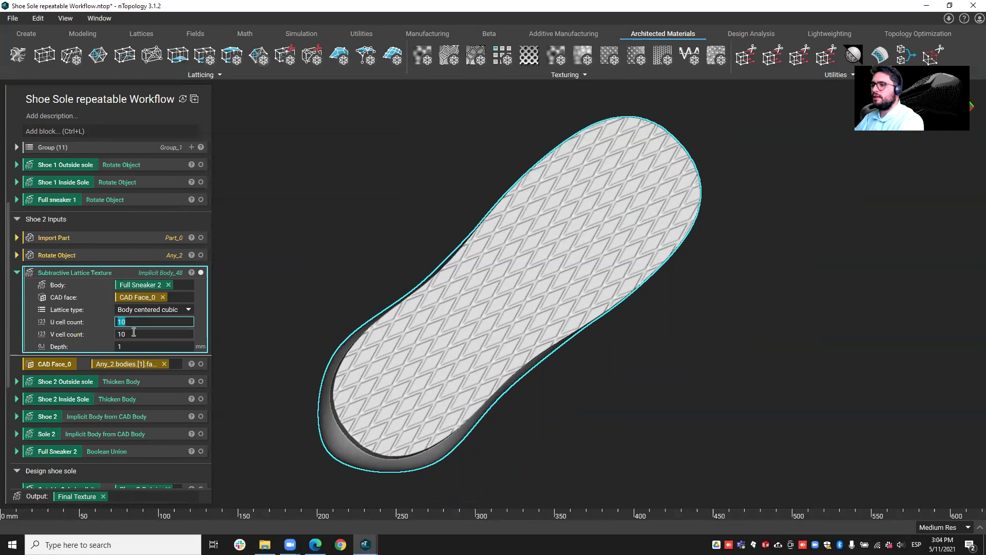
mouse_move(516, 354)
right_down()
mouse_move(552, 241)
mouse_move(519, 380)
mouse_move(510, 337)
right_up()
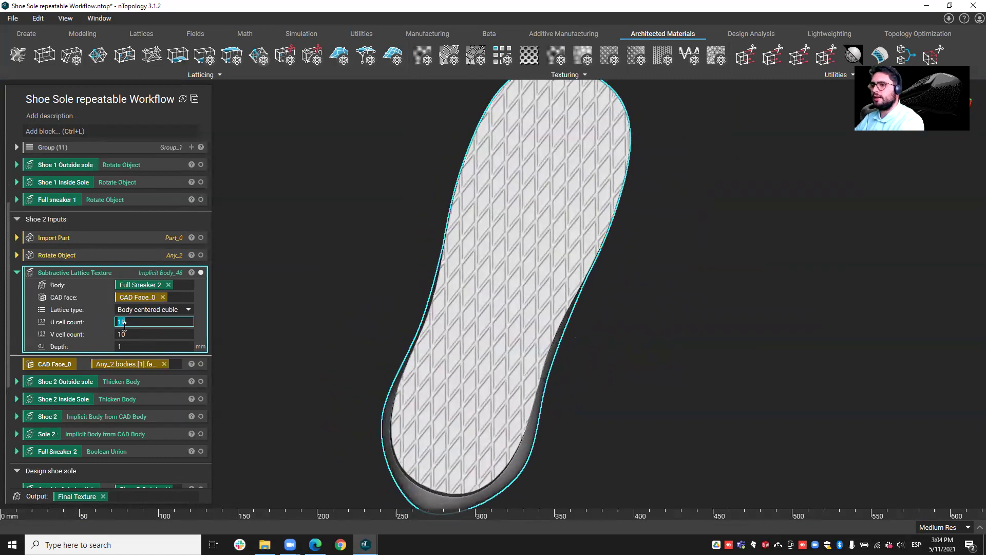
text(5)
key(Return)
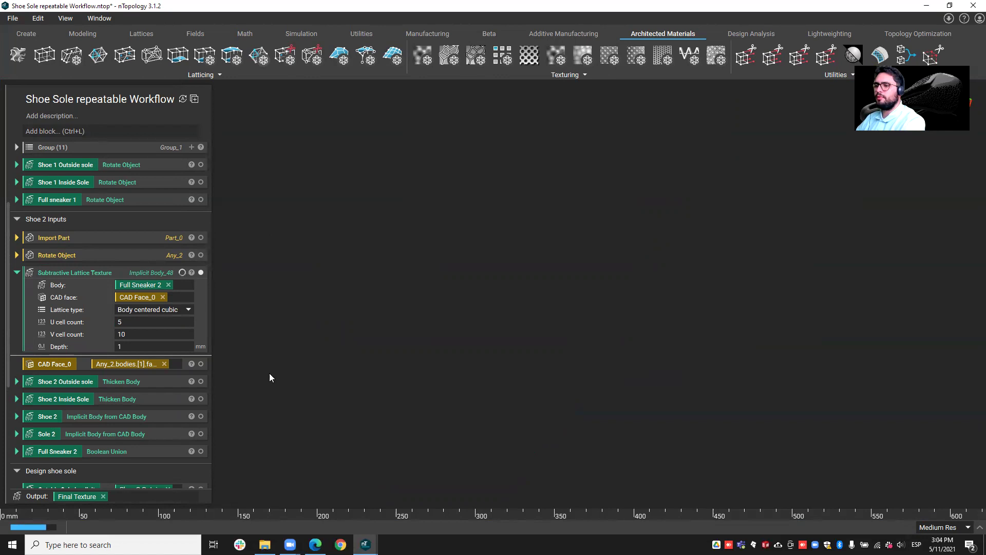
right_drag(336, 361, 678, 341)
scroll(484, 335, down, 3)
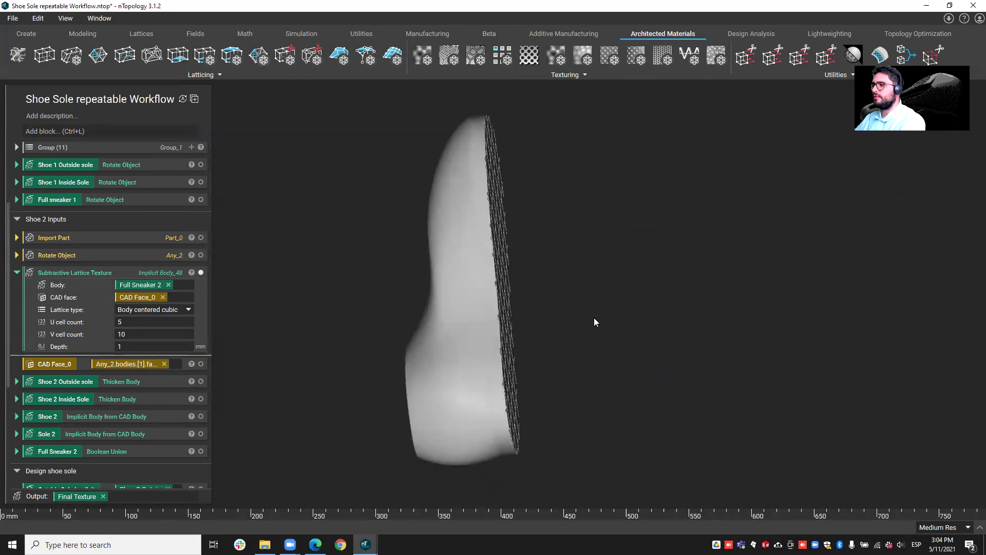
Step: Create a CAD Face variable from the rotated shoe's side face
click(76, 238)
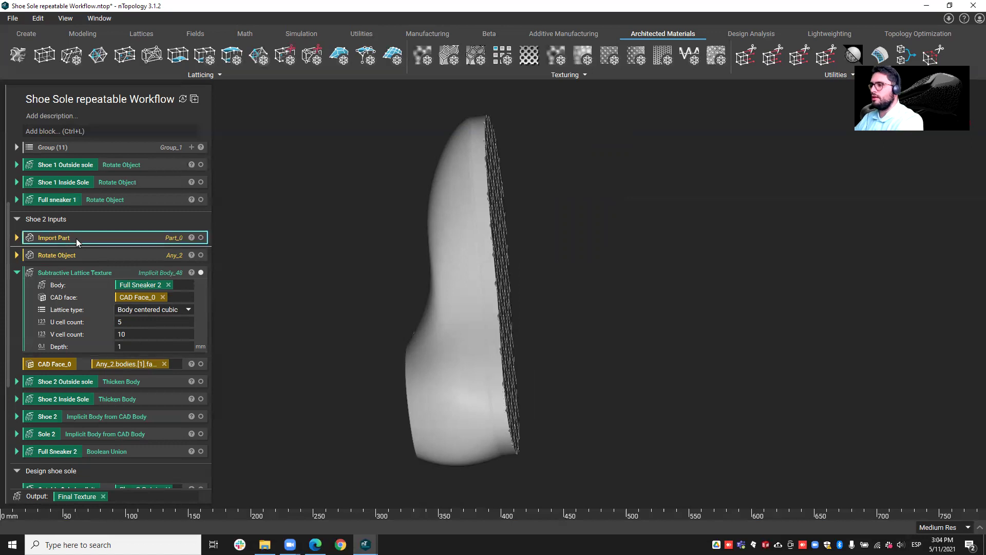
click(107, 254)
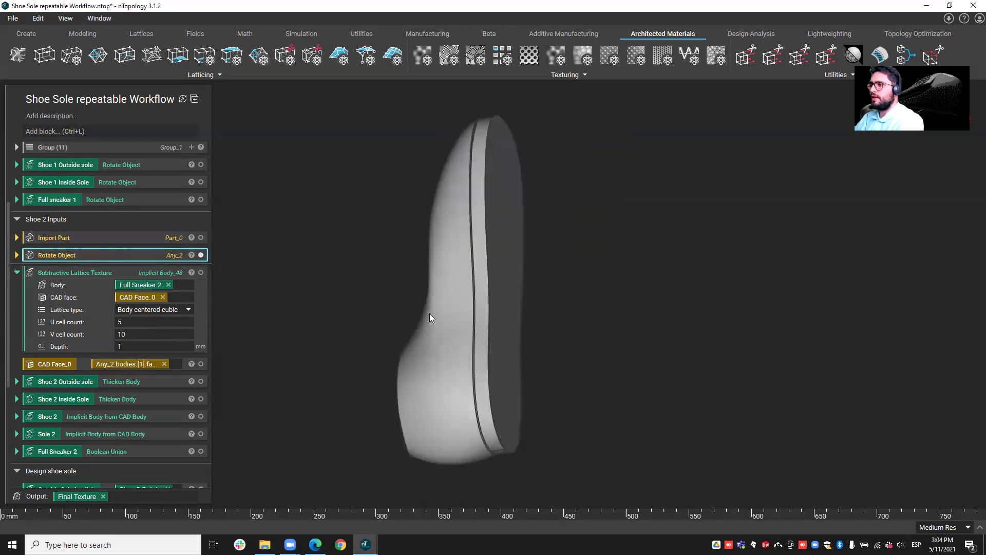
right_drag(430, 314, 501, 273)
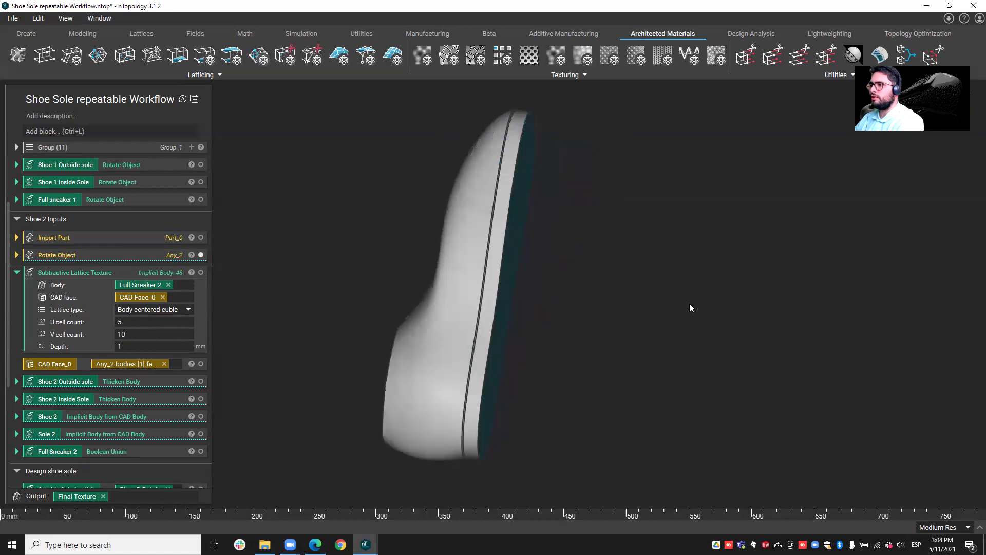
right_drag(584, 326, 503, 297)
right_click(476, 297)
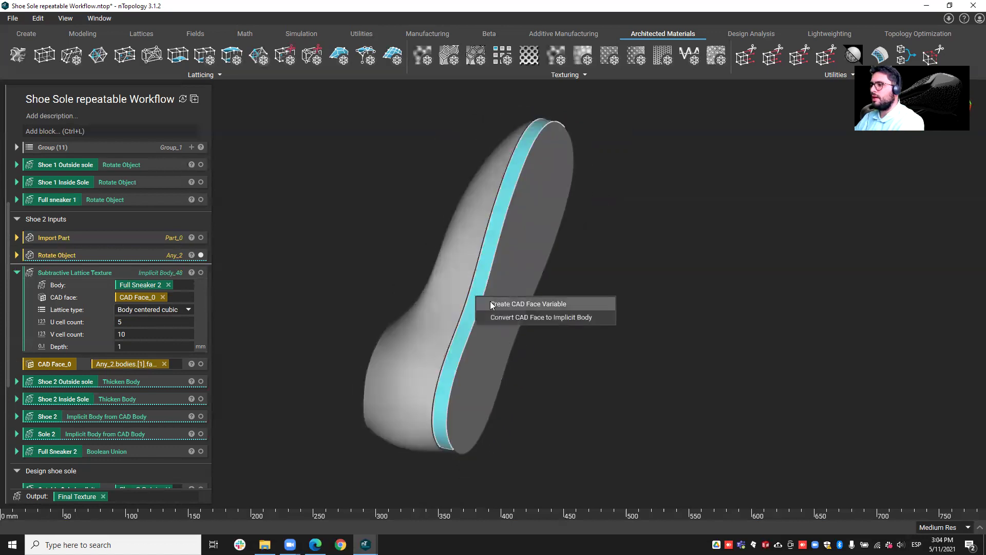
click(513, 303)
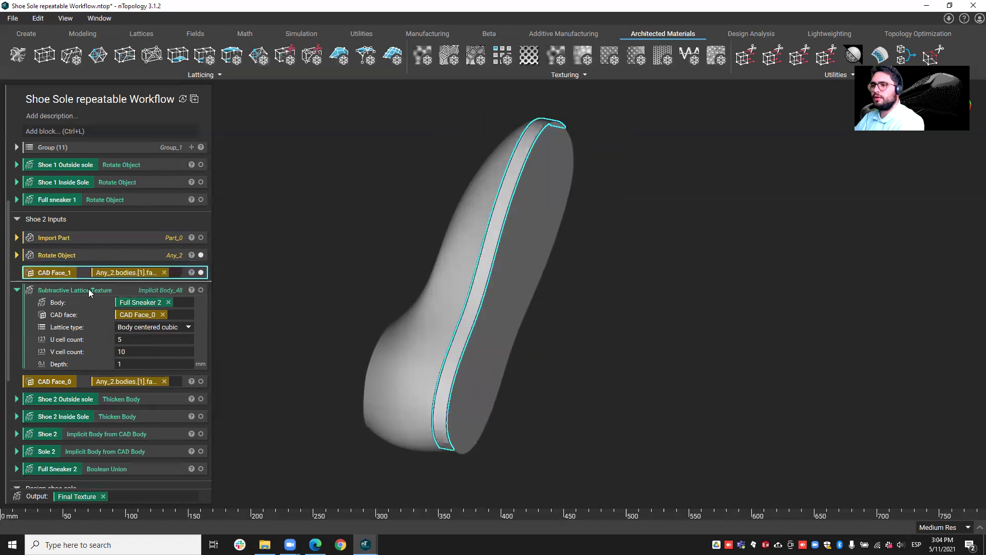
Step: Target the texture at CAD Face_1 with U cell count 20 and V cell count 5, then preview a render
drag(64, 274, 156, 316)
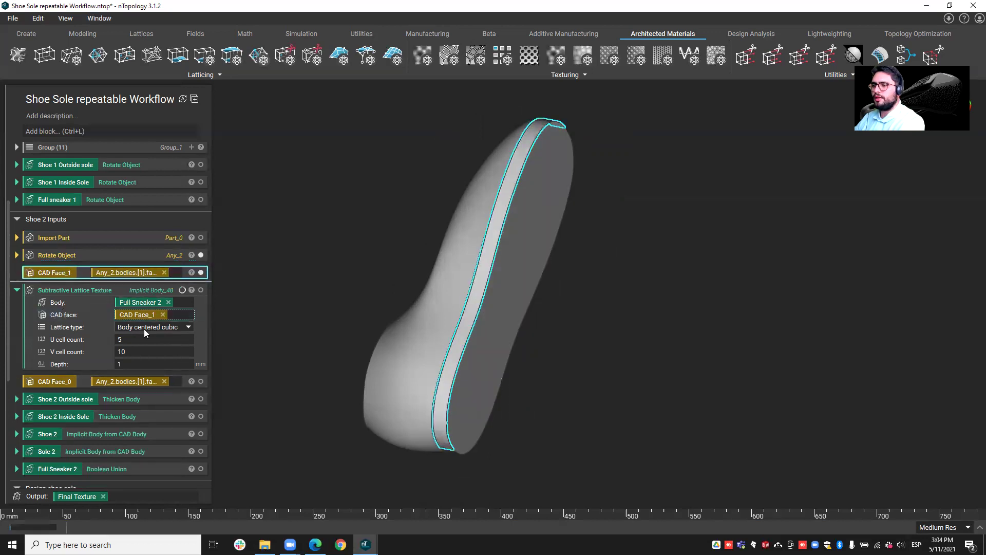
click(141, 337)
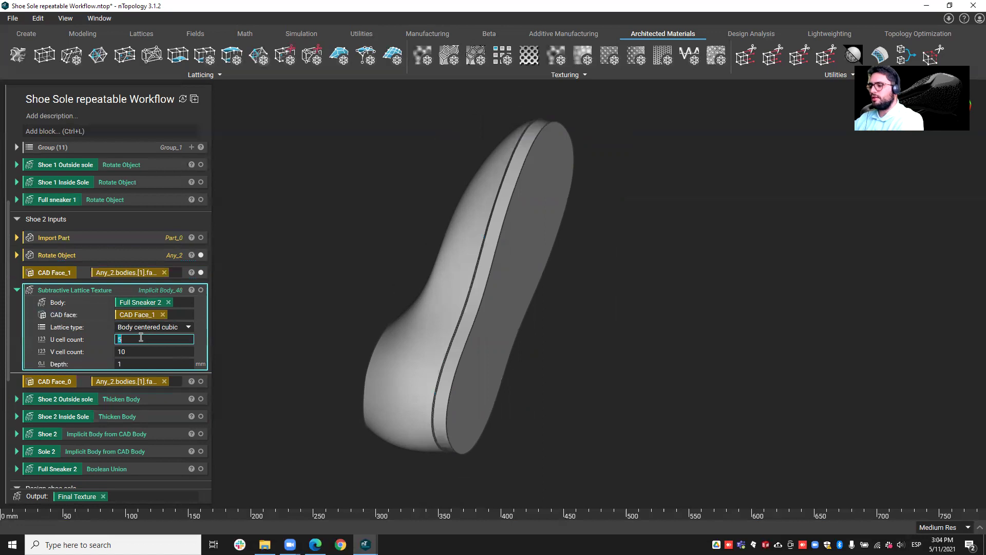
text(20)
key(Tab)
text(5)
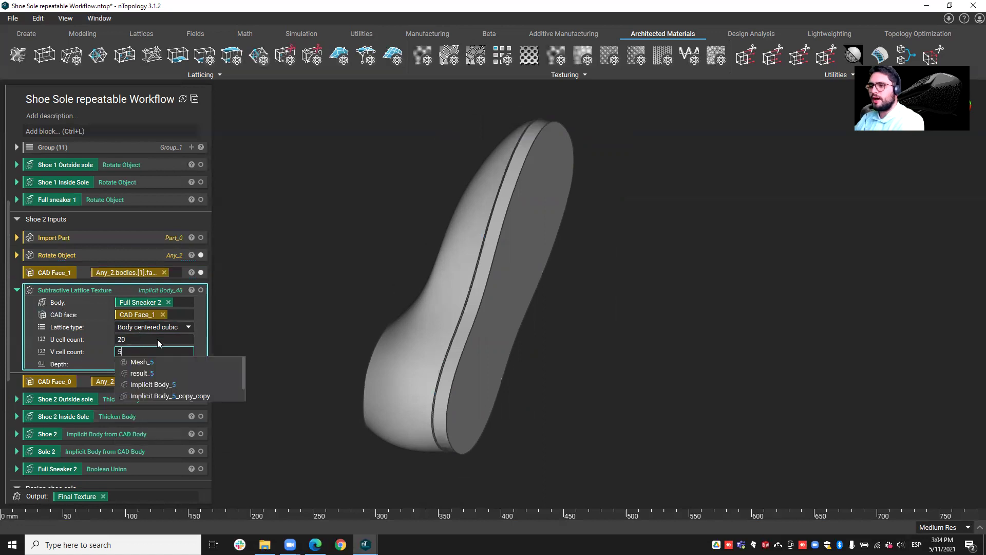
key(Return)
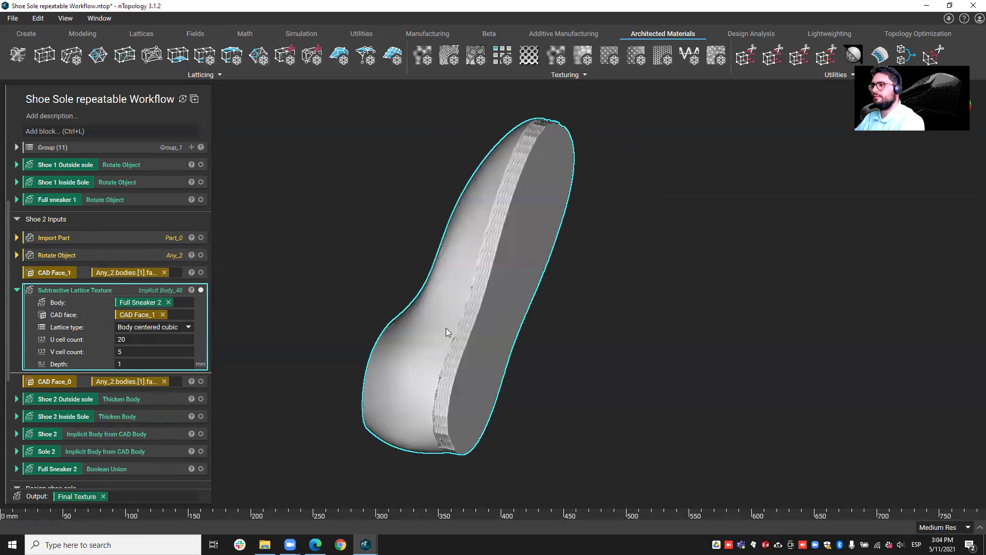
right_drag(521, 374, 484, 305)
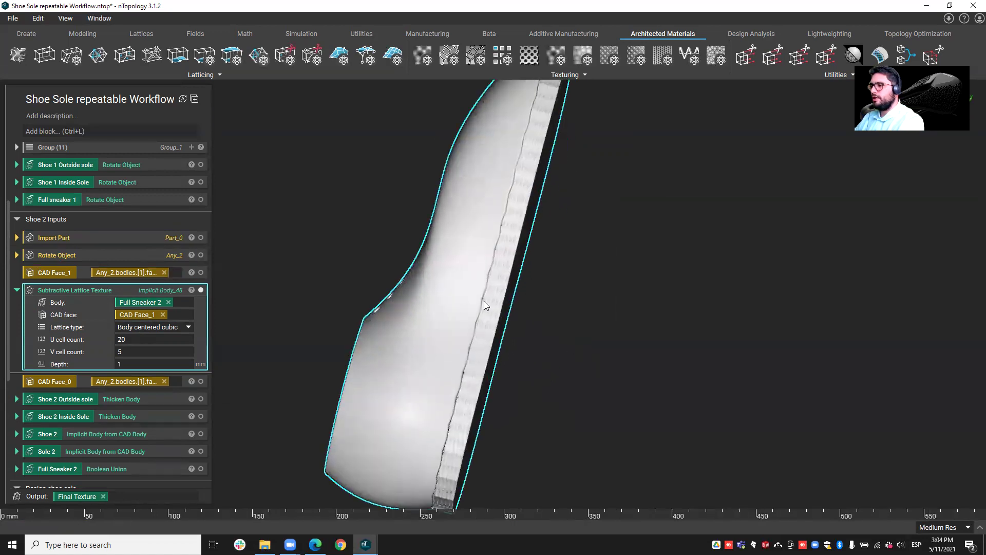
key(ctrl+r)
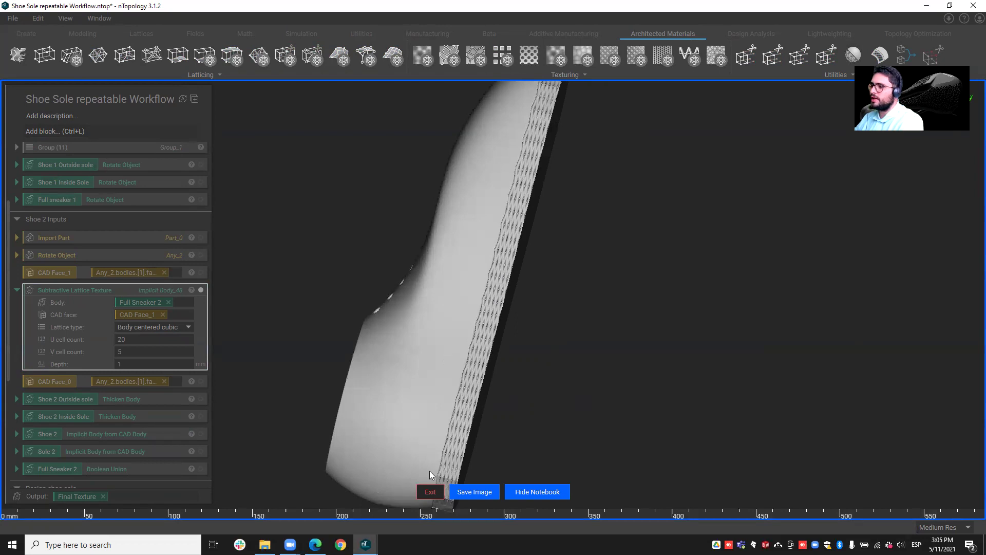
Step: Set the texture depth to 0.5 mm and check it in a render preview
click(430, 491)
click(173, 362)
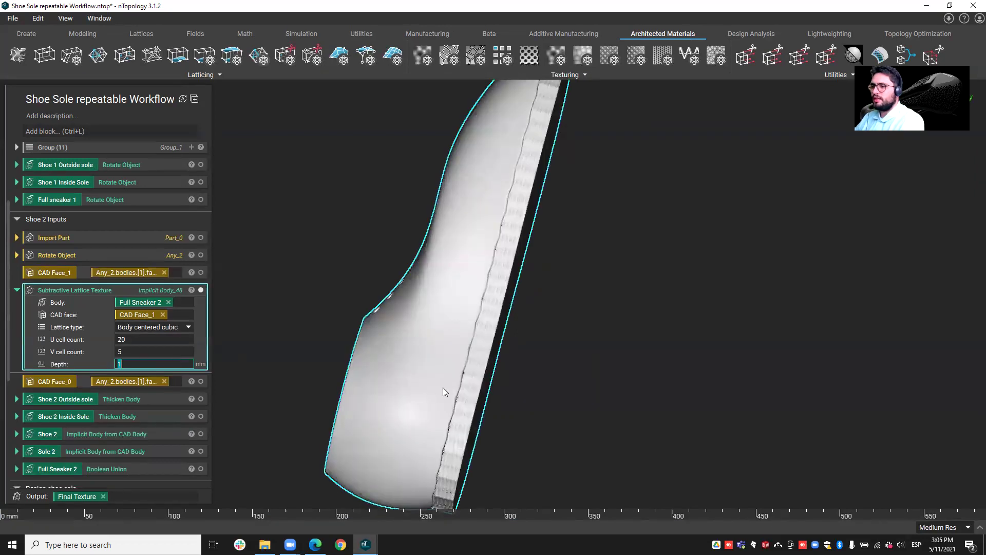
text(.5)
key(Return)
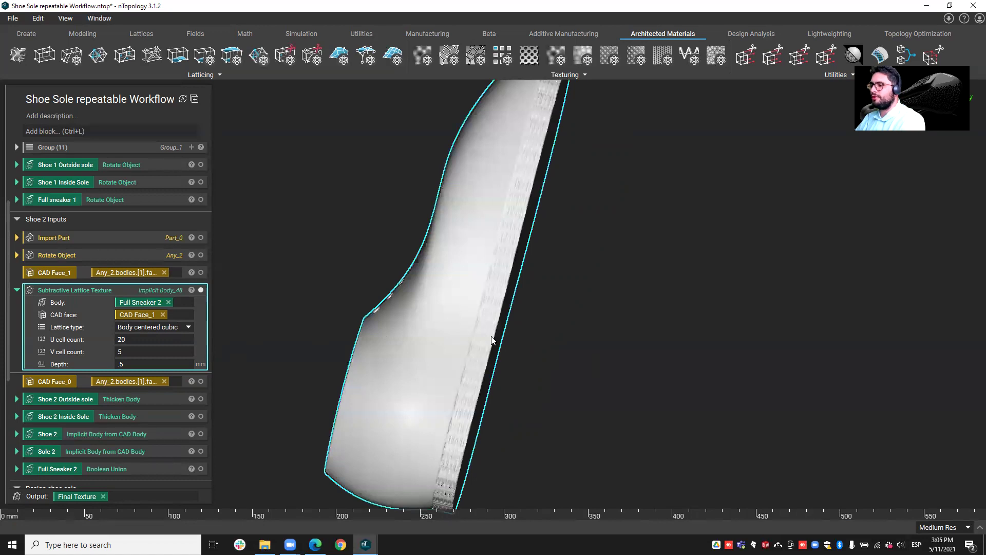
key(ctrl+r)
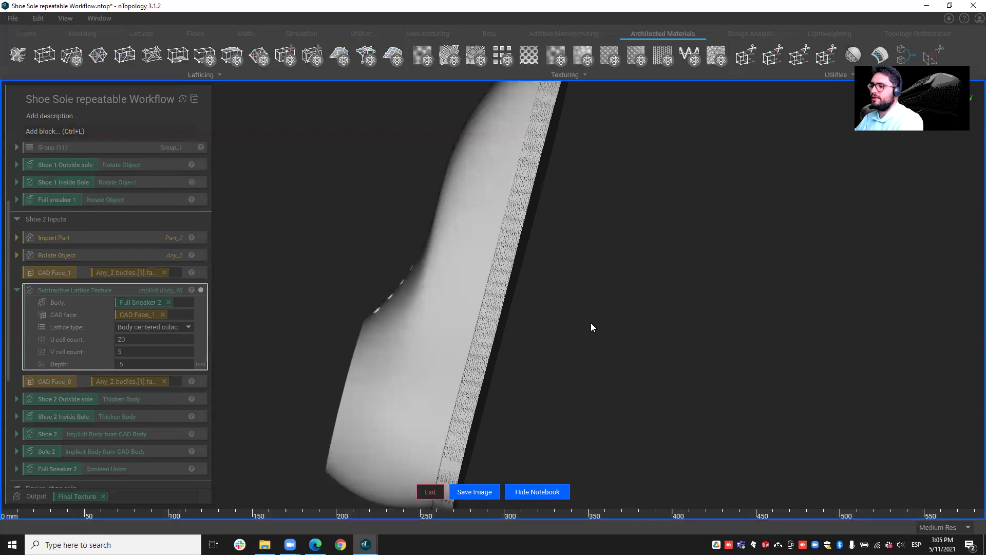
key(Escape)
Step: Change to a Face centered cubic lattice with V cell count 2 and preview the render
right_drag(590, 325, 505, 339)
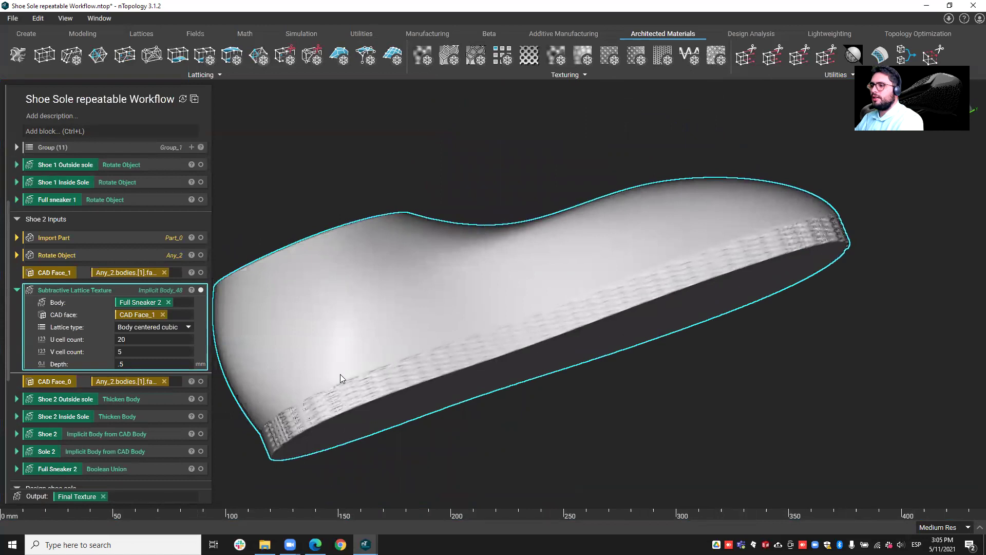
click(136, 351)
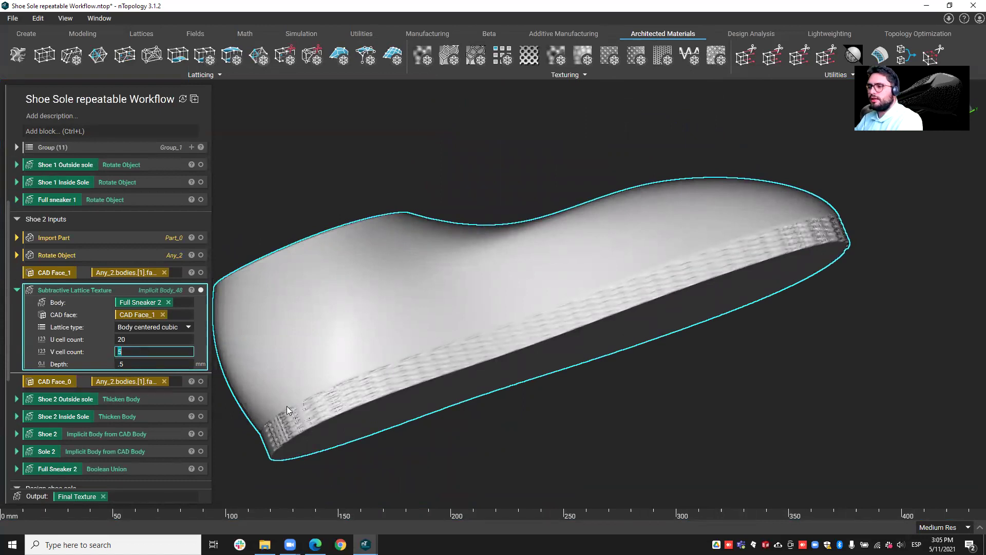
click(163, 326)
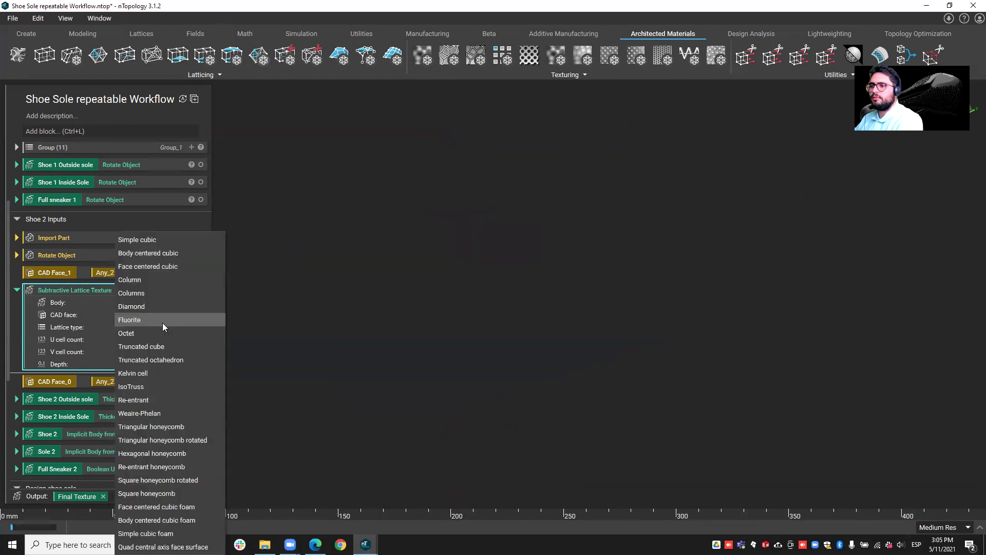
click(147, 267)
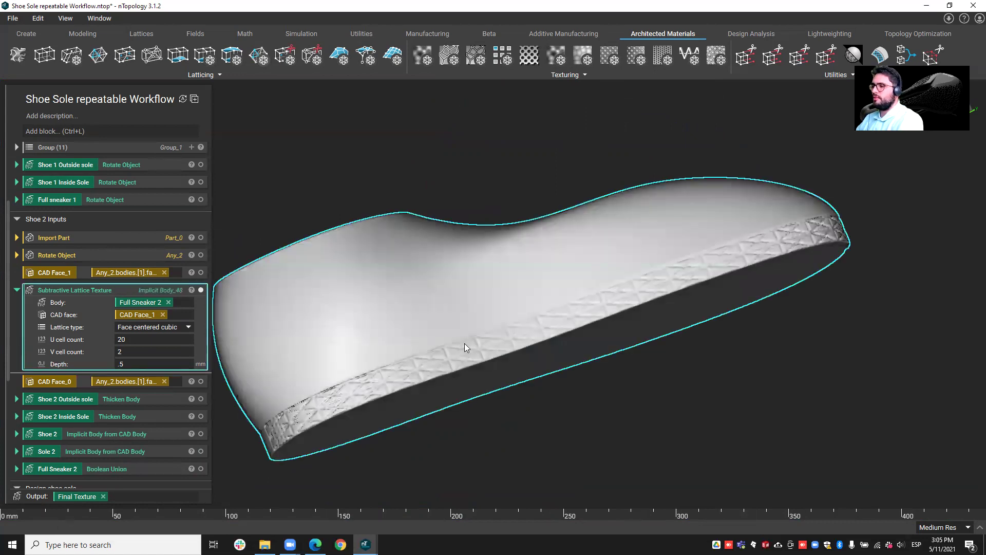
key(ctrl+shift+s)
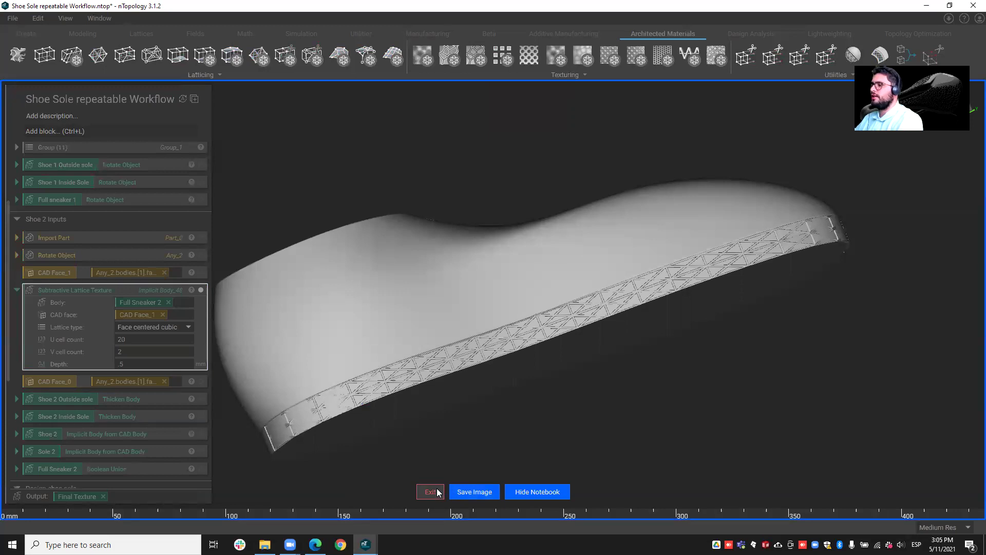
click(432, 491)
Step: Display the final subtracted shoe and view its wavy-grooved sole from above
scroll(114, 384, down, 3)
scroll(115, 383, down, 1)
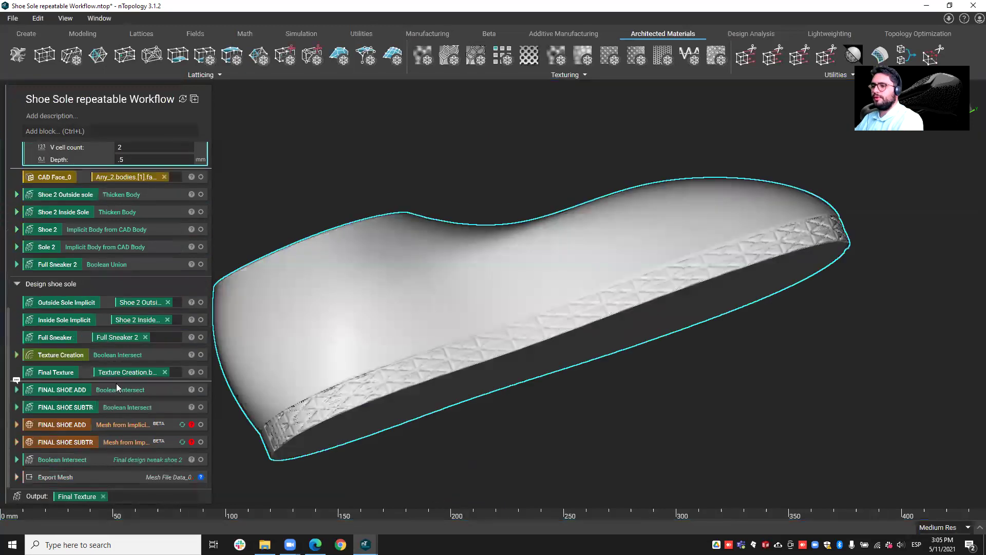
click(122, 406)
right_drag(588, 201, 624, 274)
right_drag(658, 314, 660, 291)
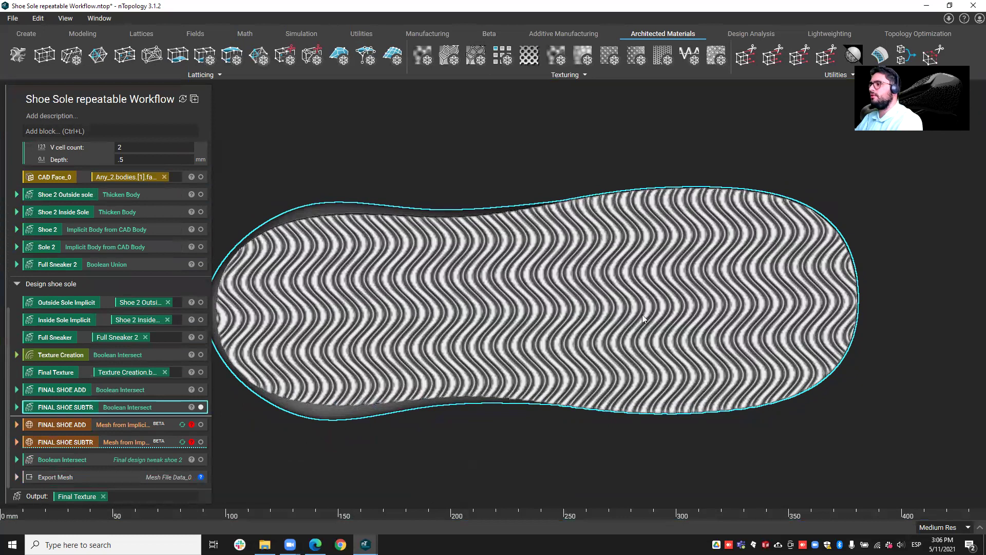
Step: Scroll the notebook back to the top and list the Texturing blocks on the Architected Materials ribbon
scroll(642, 314, down, 1)
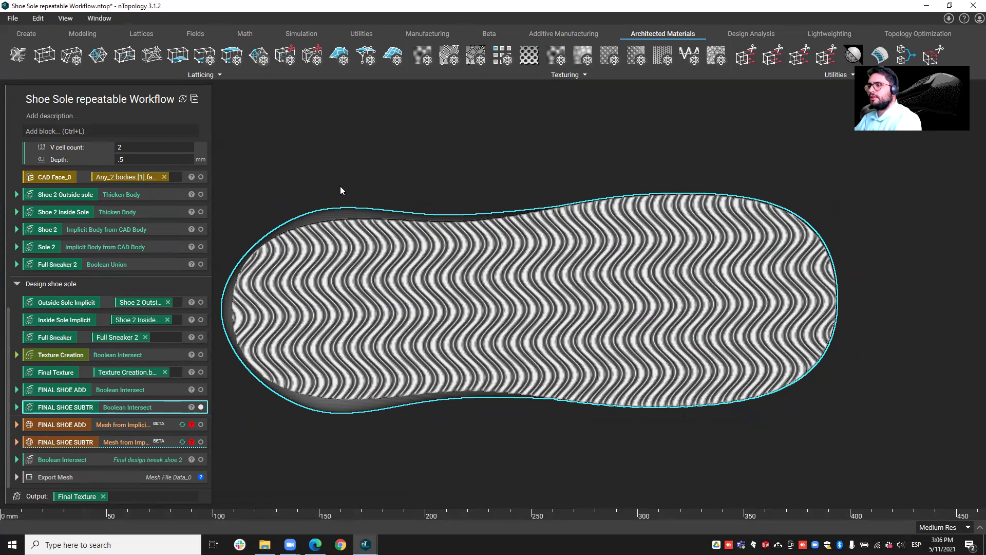
scroll(51, 189, up, 5)
click(17, 209)
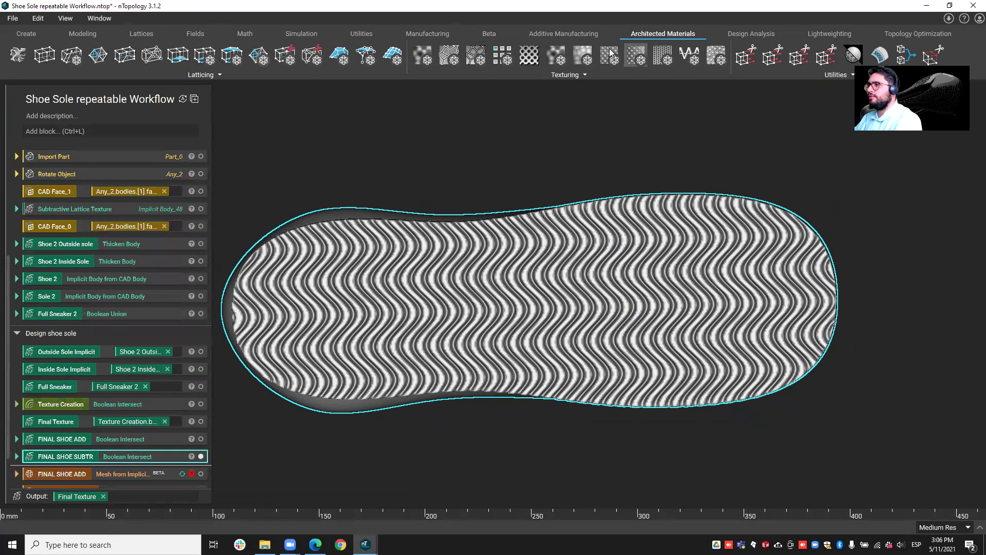
click(565, 75)
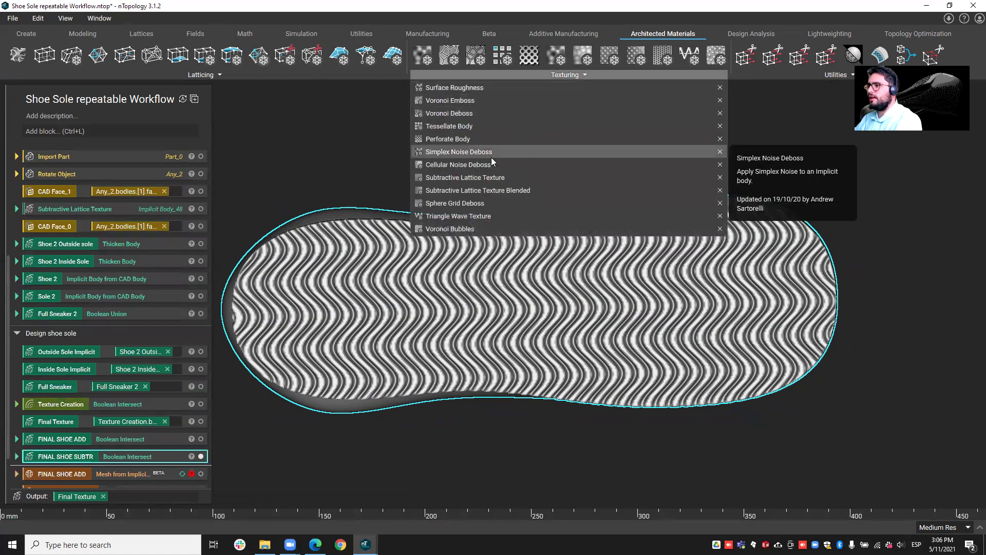
Step: Add a Cellular Noise Deboss block with Sole 2 as its body and preview it
click(452, 165)
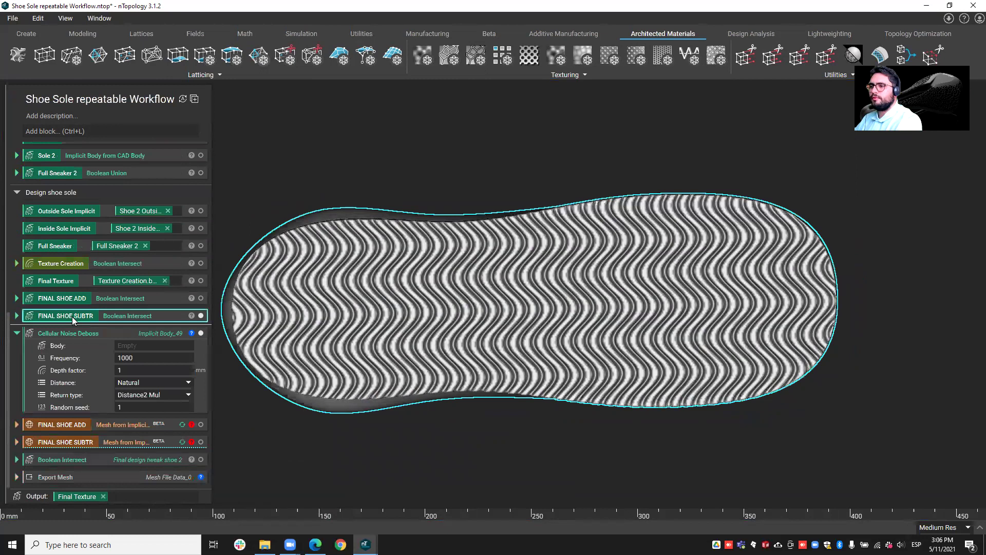
right_drag(239, 316, 321, 381)
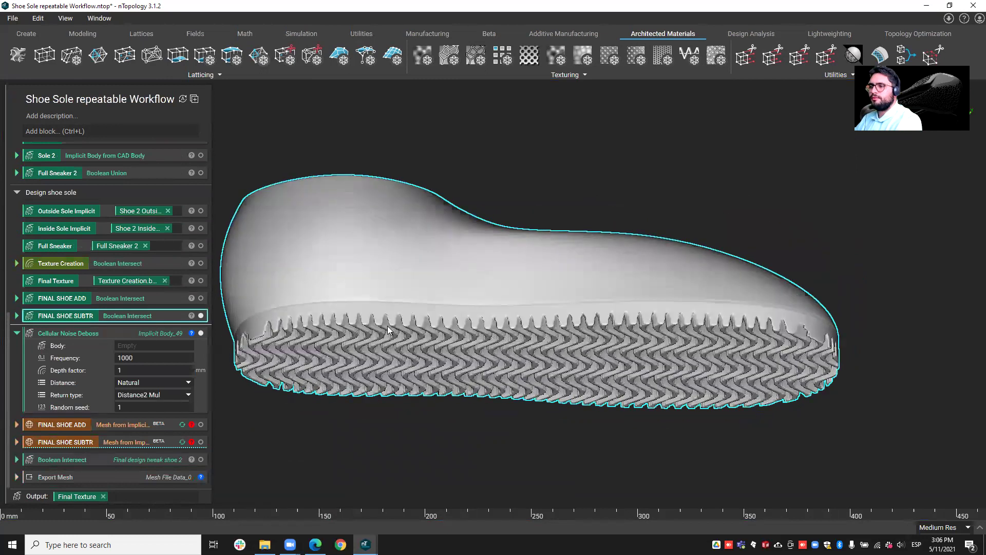
scroll(128, 370, up, 3)
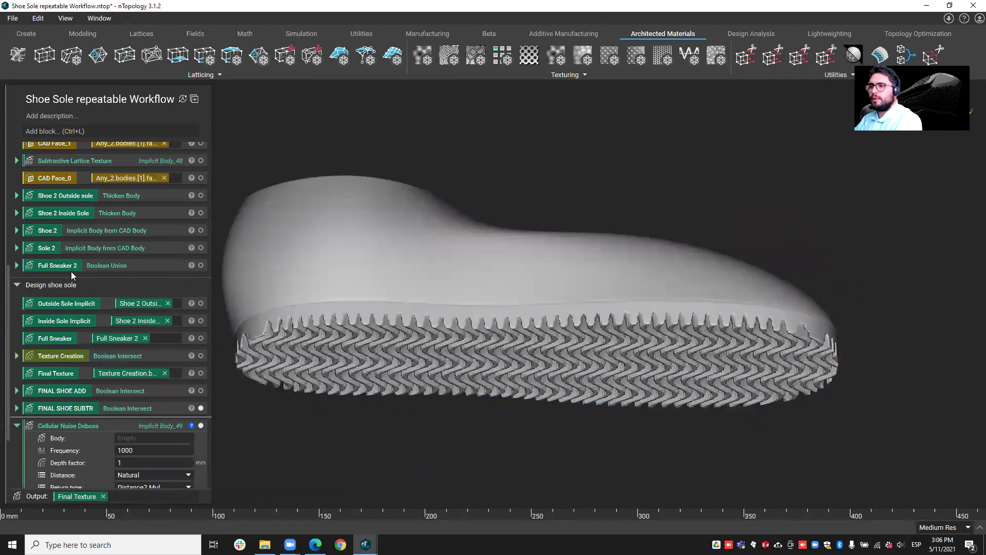
click(71, 248)
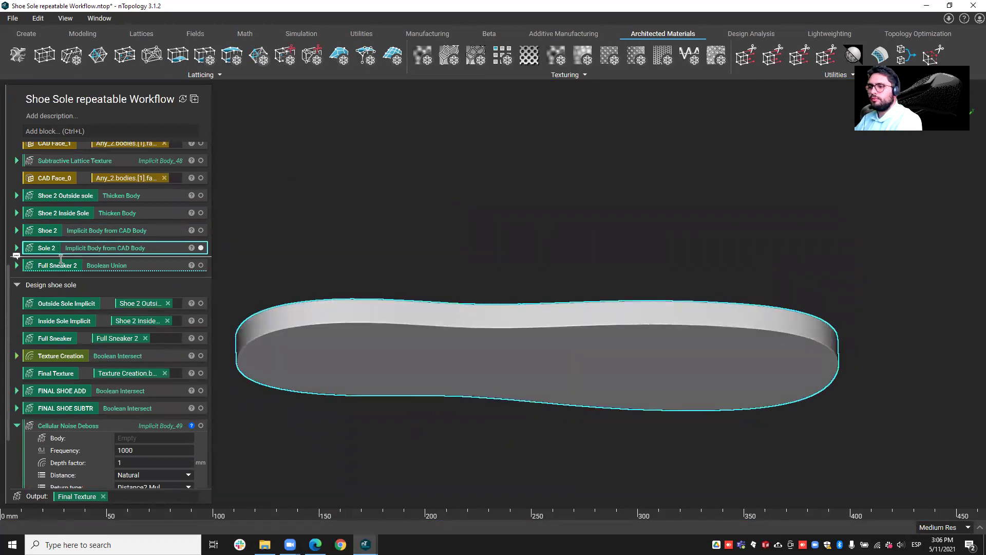
scroll(70, 198, down, 2)
drag(56, 186, 150, 378)
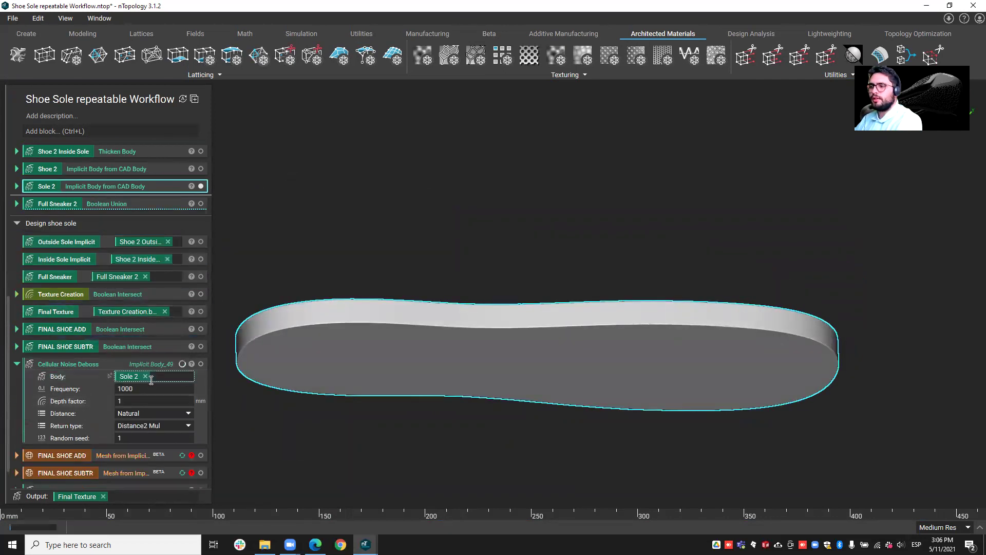
click(107, 364)
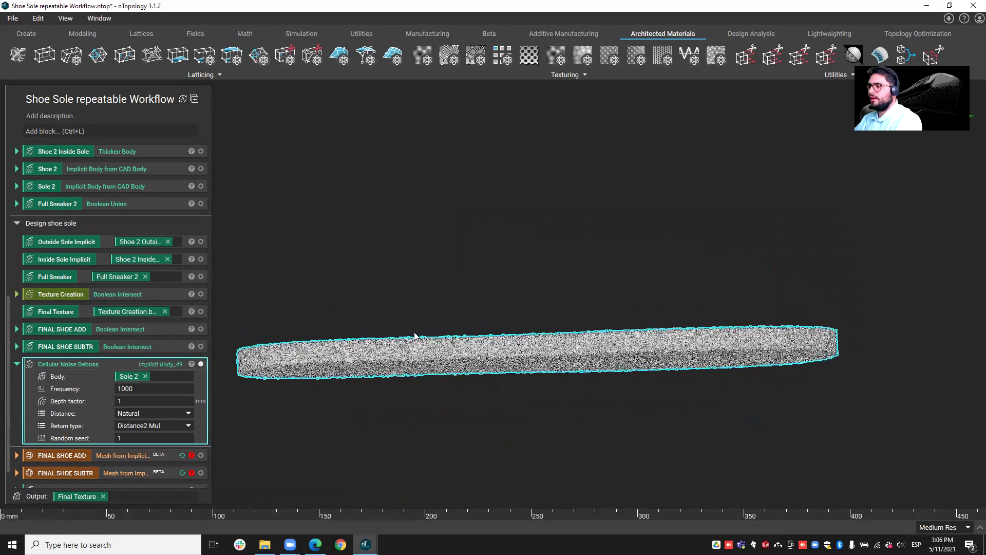
Step: Inspect the speckled sole alongside Shoe 2, leaving Frequency at 1000
right_drag(406, 286, 376, 362)
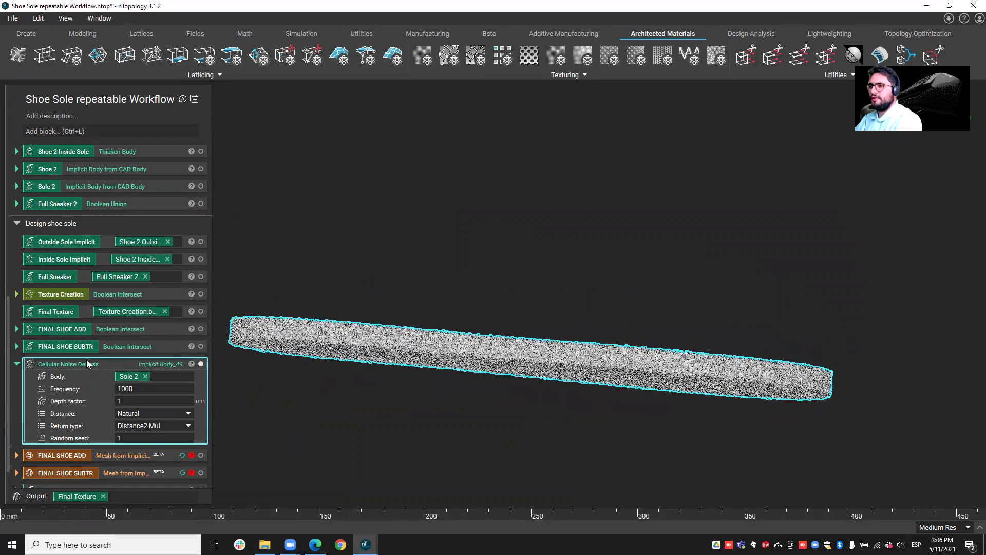
click(201, 168)
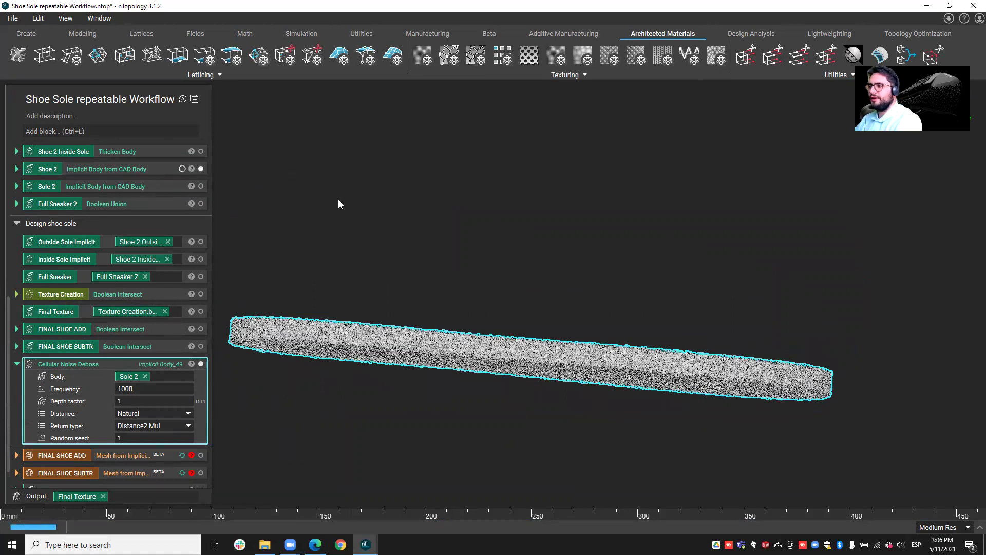
click(478, 398)
right_drag(486, 323, 321, 155)
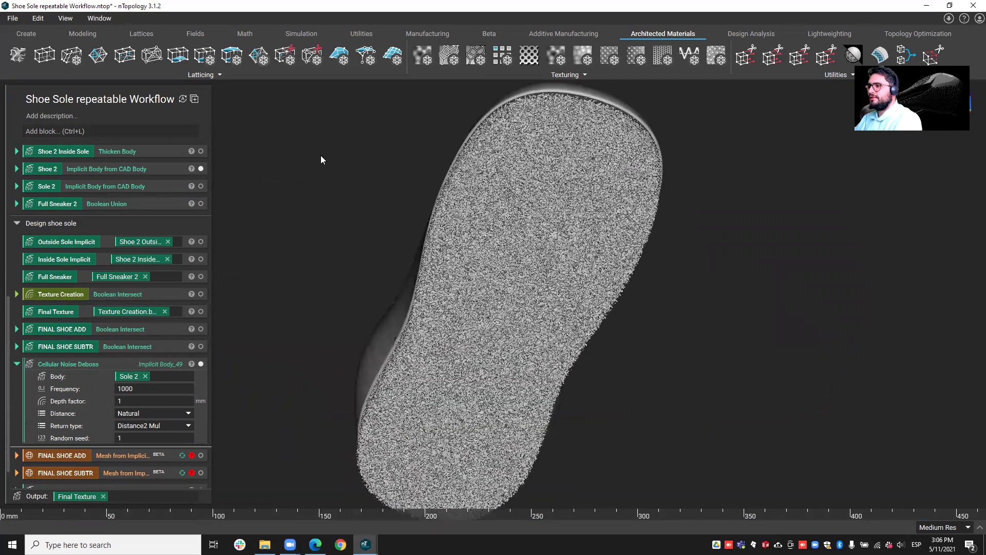
double_click(128, 388)
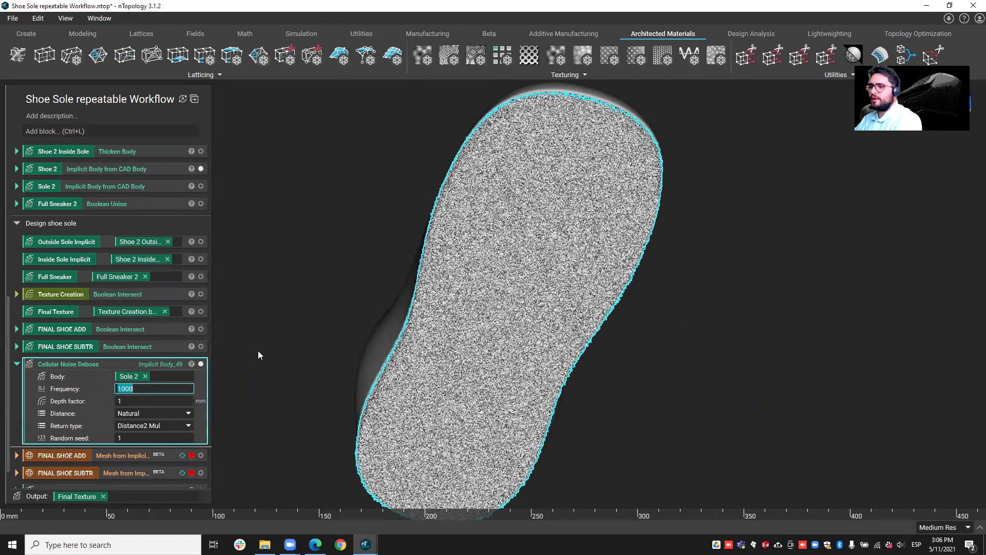
click(260, 350)
scroll(397, 322, down, 3)
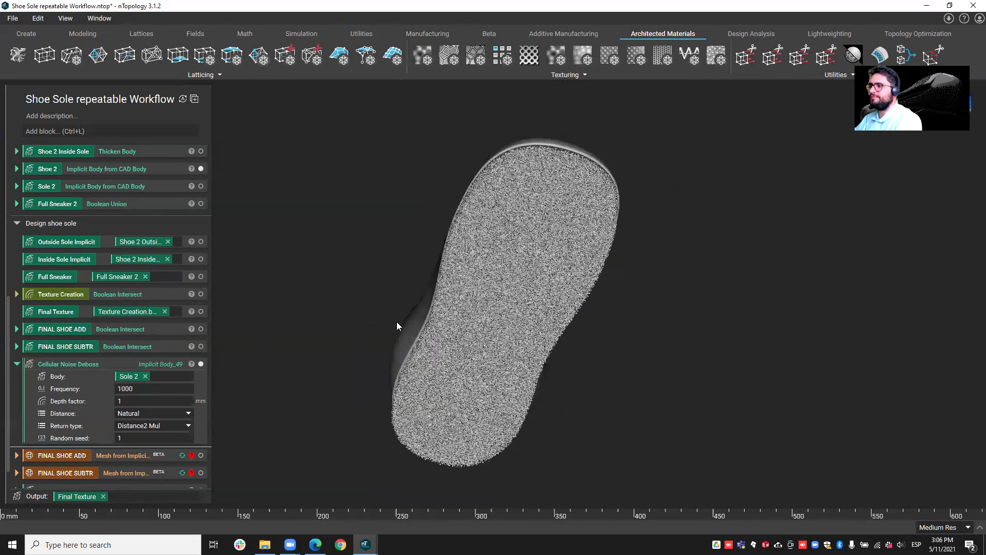
right_drag(385, 272, 480, 325)
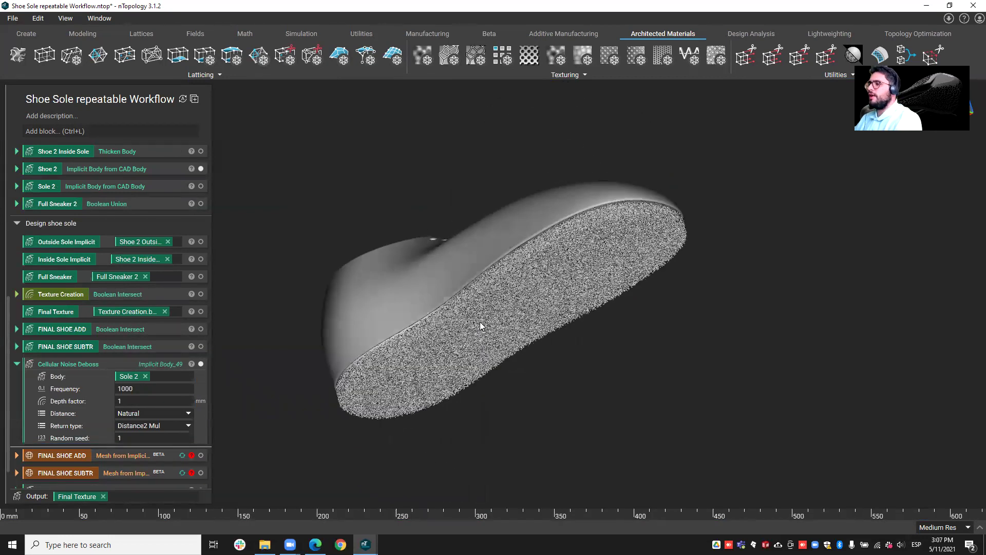
click(483, 321)
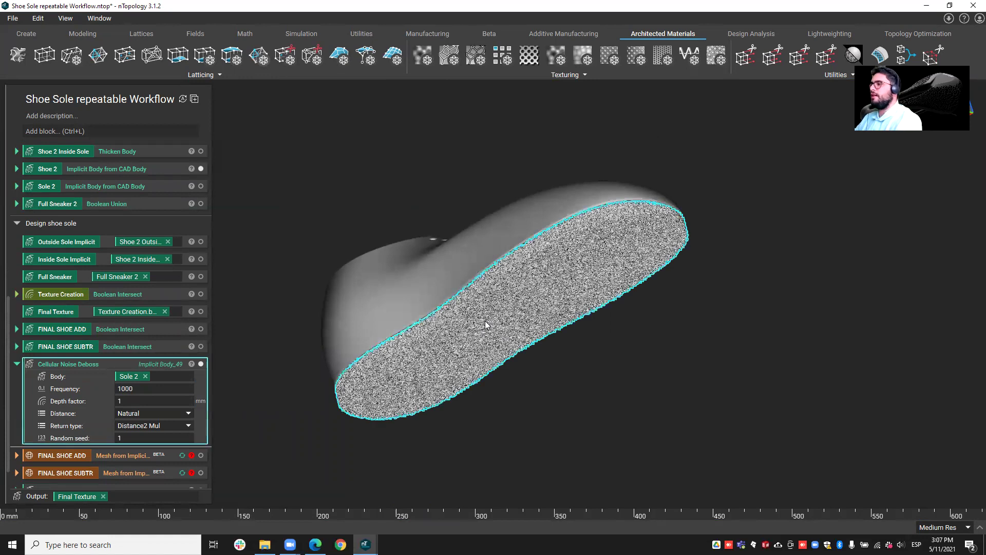
click(630, 398)
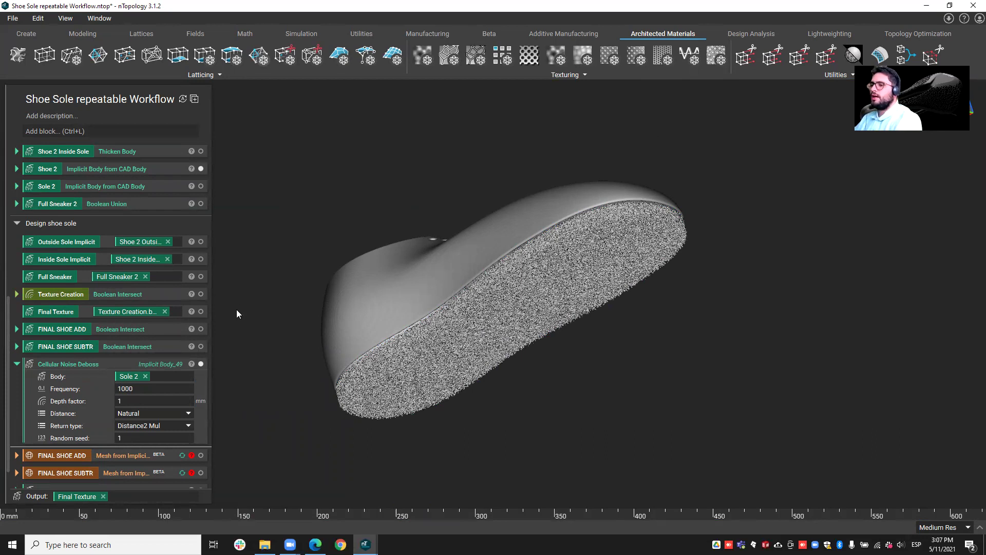
Step: Show FINAL SHOE SUBTR and inspect the dense wavy grooves on its sole from below
click(111, 346)
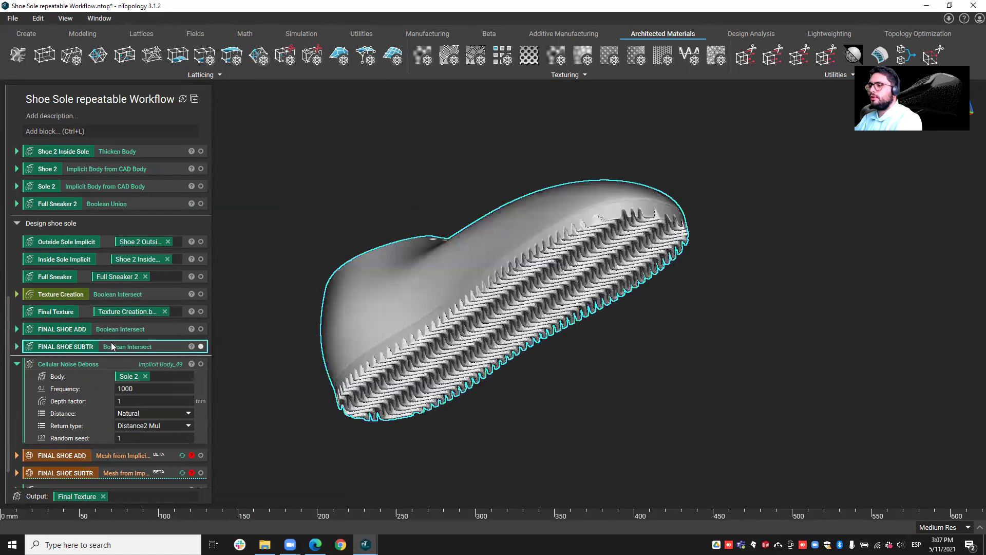
middle_drag(470, 315, 473, 338)
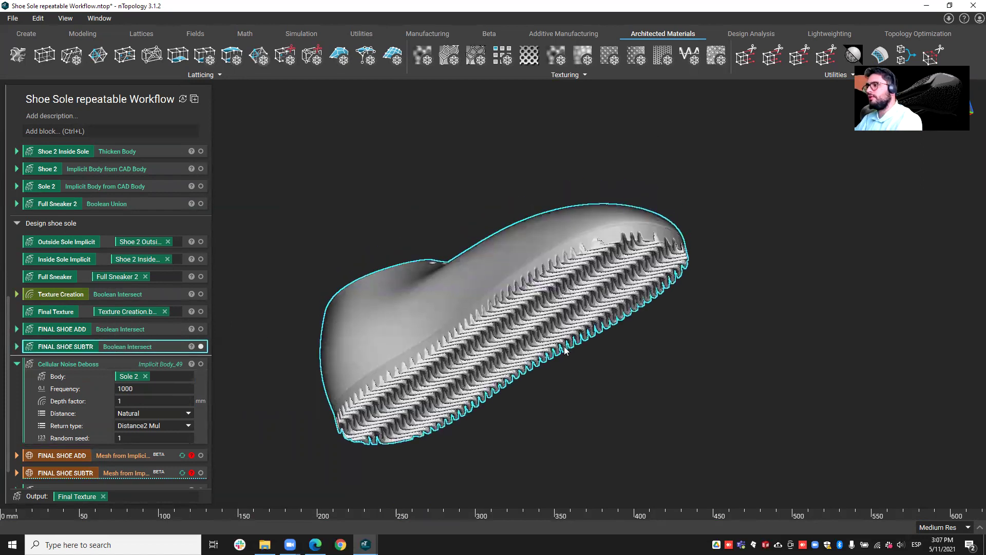
right_drag(587, 374, 593, 411)
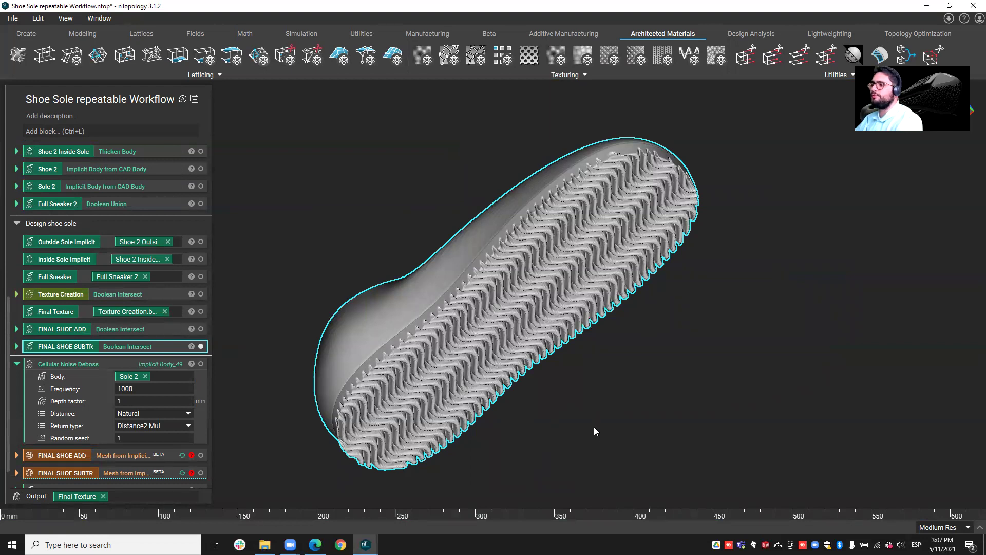
right_drag(595, 428, 579, 388)
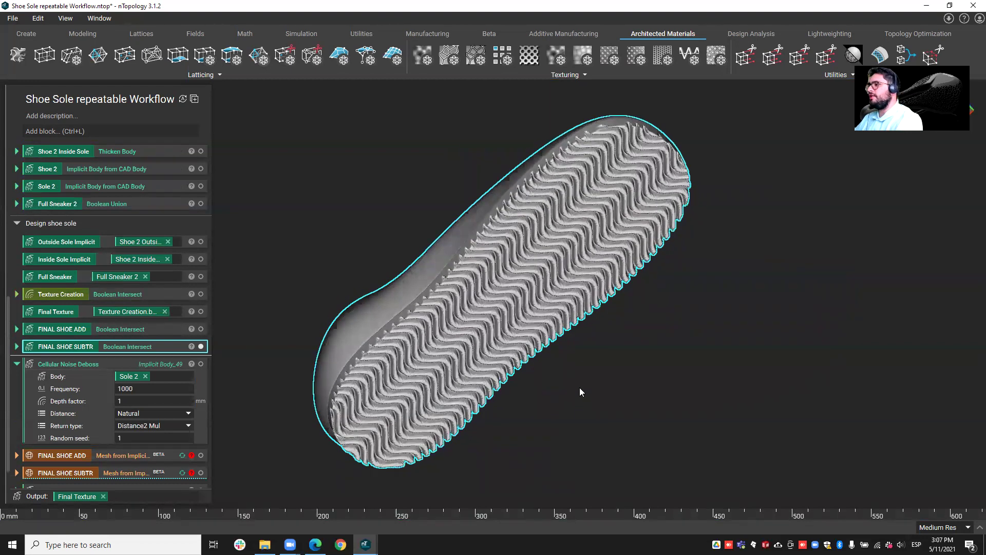
middle_drag(515, 427, 540, 435)
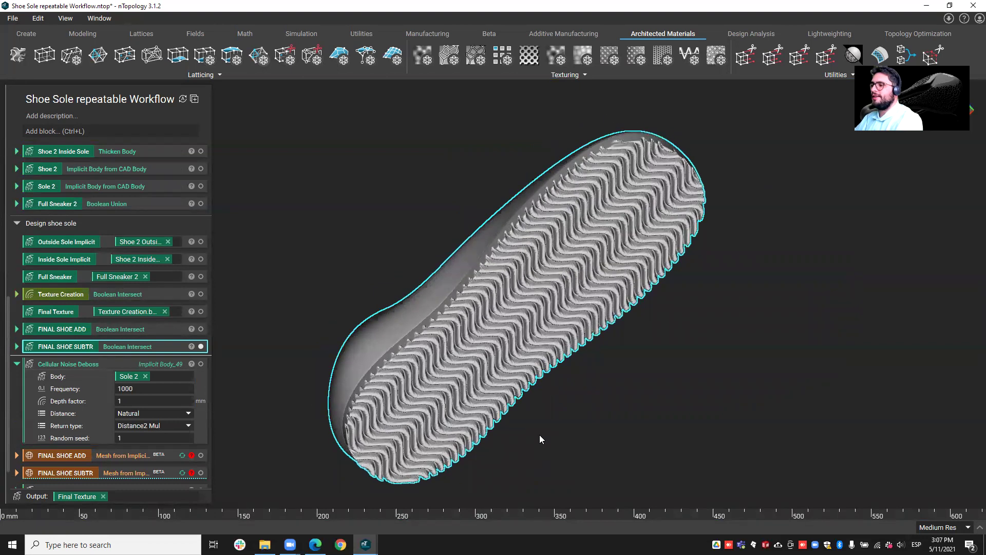
right_drag(567, 426, 564, 422)
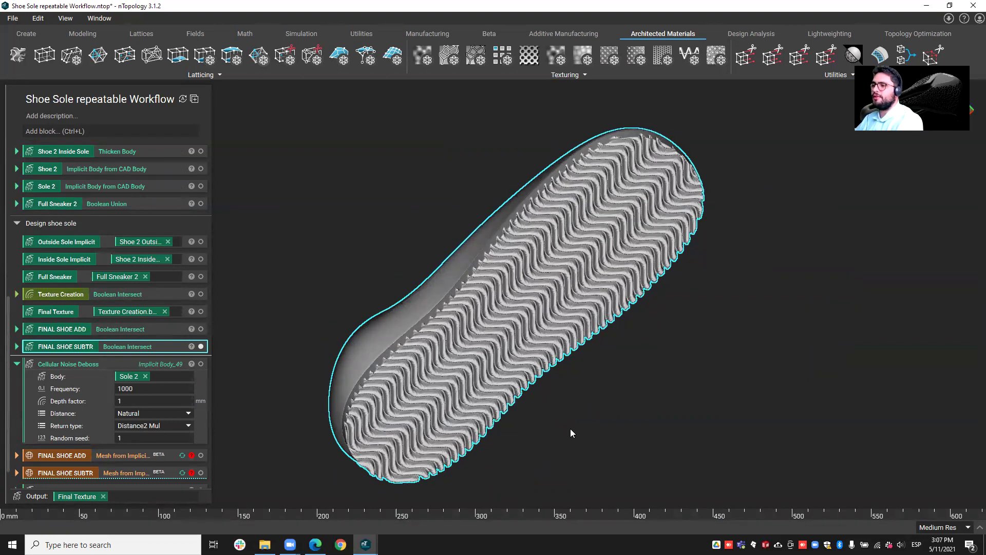
right_drag(573, 396, 522, 323)
scroll(602, 381, up, 3)
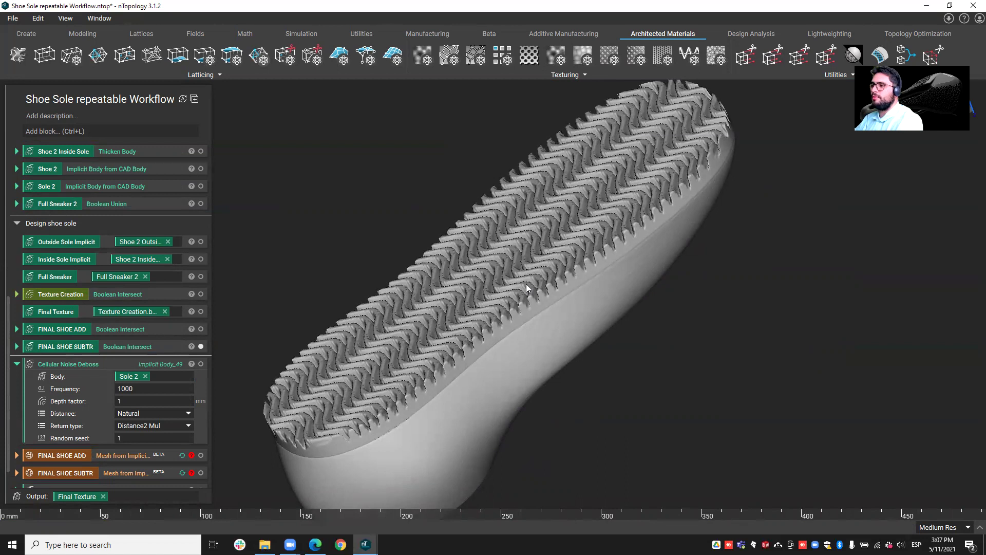
right_drag(526, 283, 589, 325)
scroll(588, 332, down, 2)
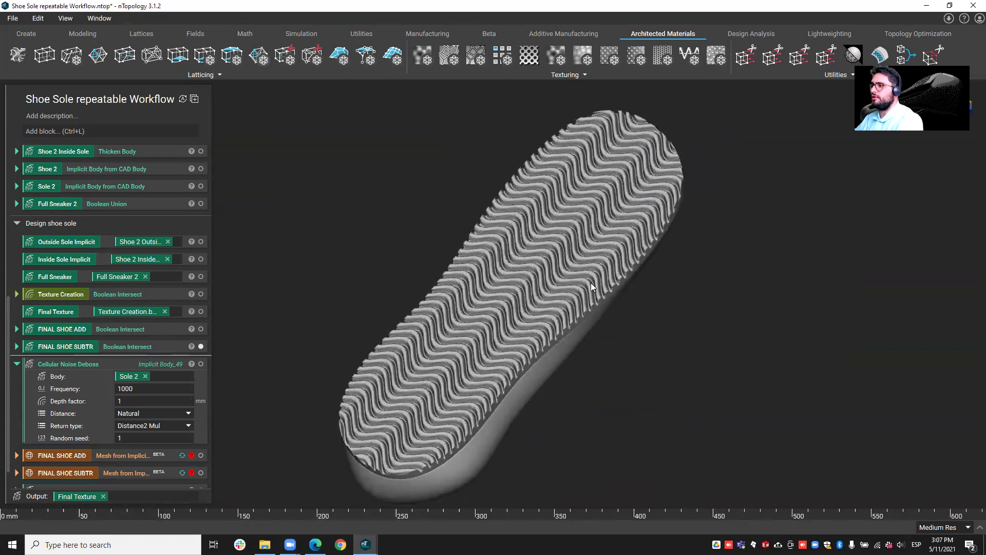